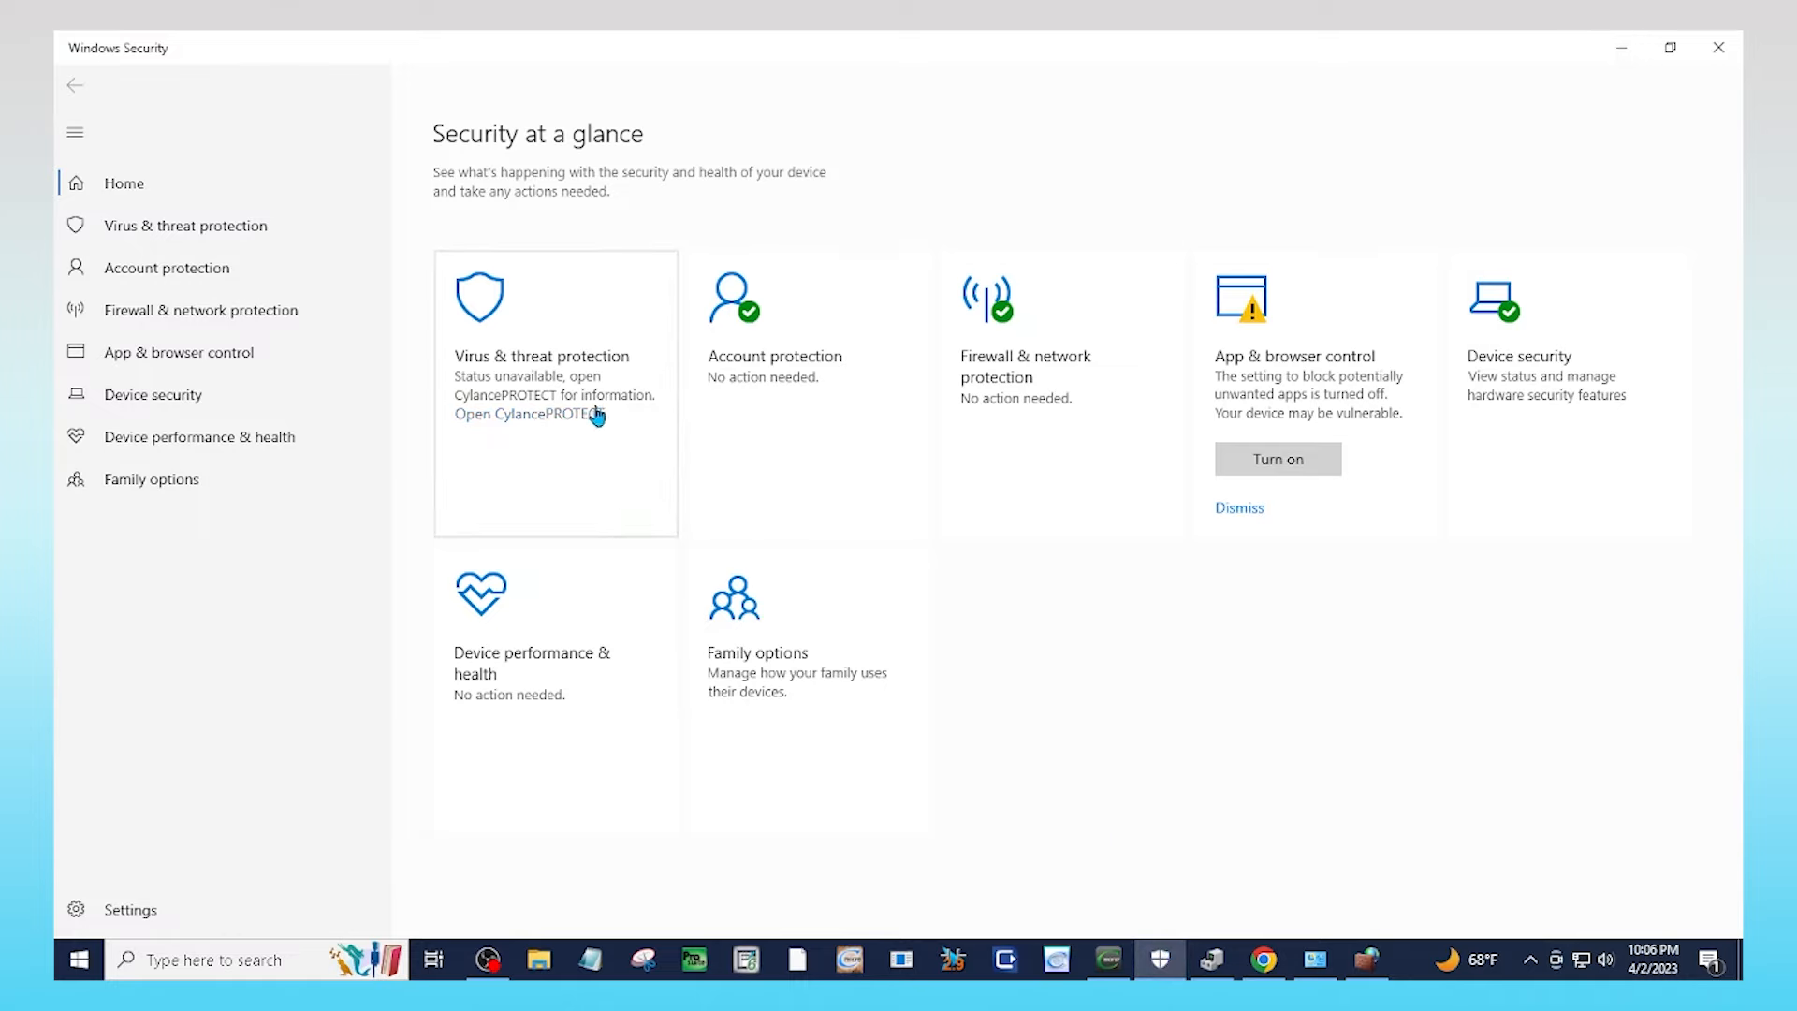
Check the antivirus provider's status in the virus & threat protection settings of Windows Security, then minimize the window
left_click(578, 378)
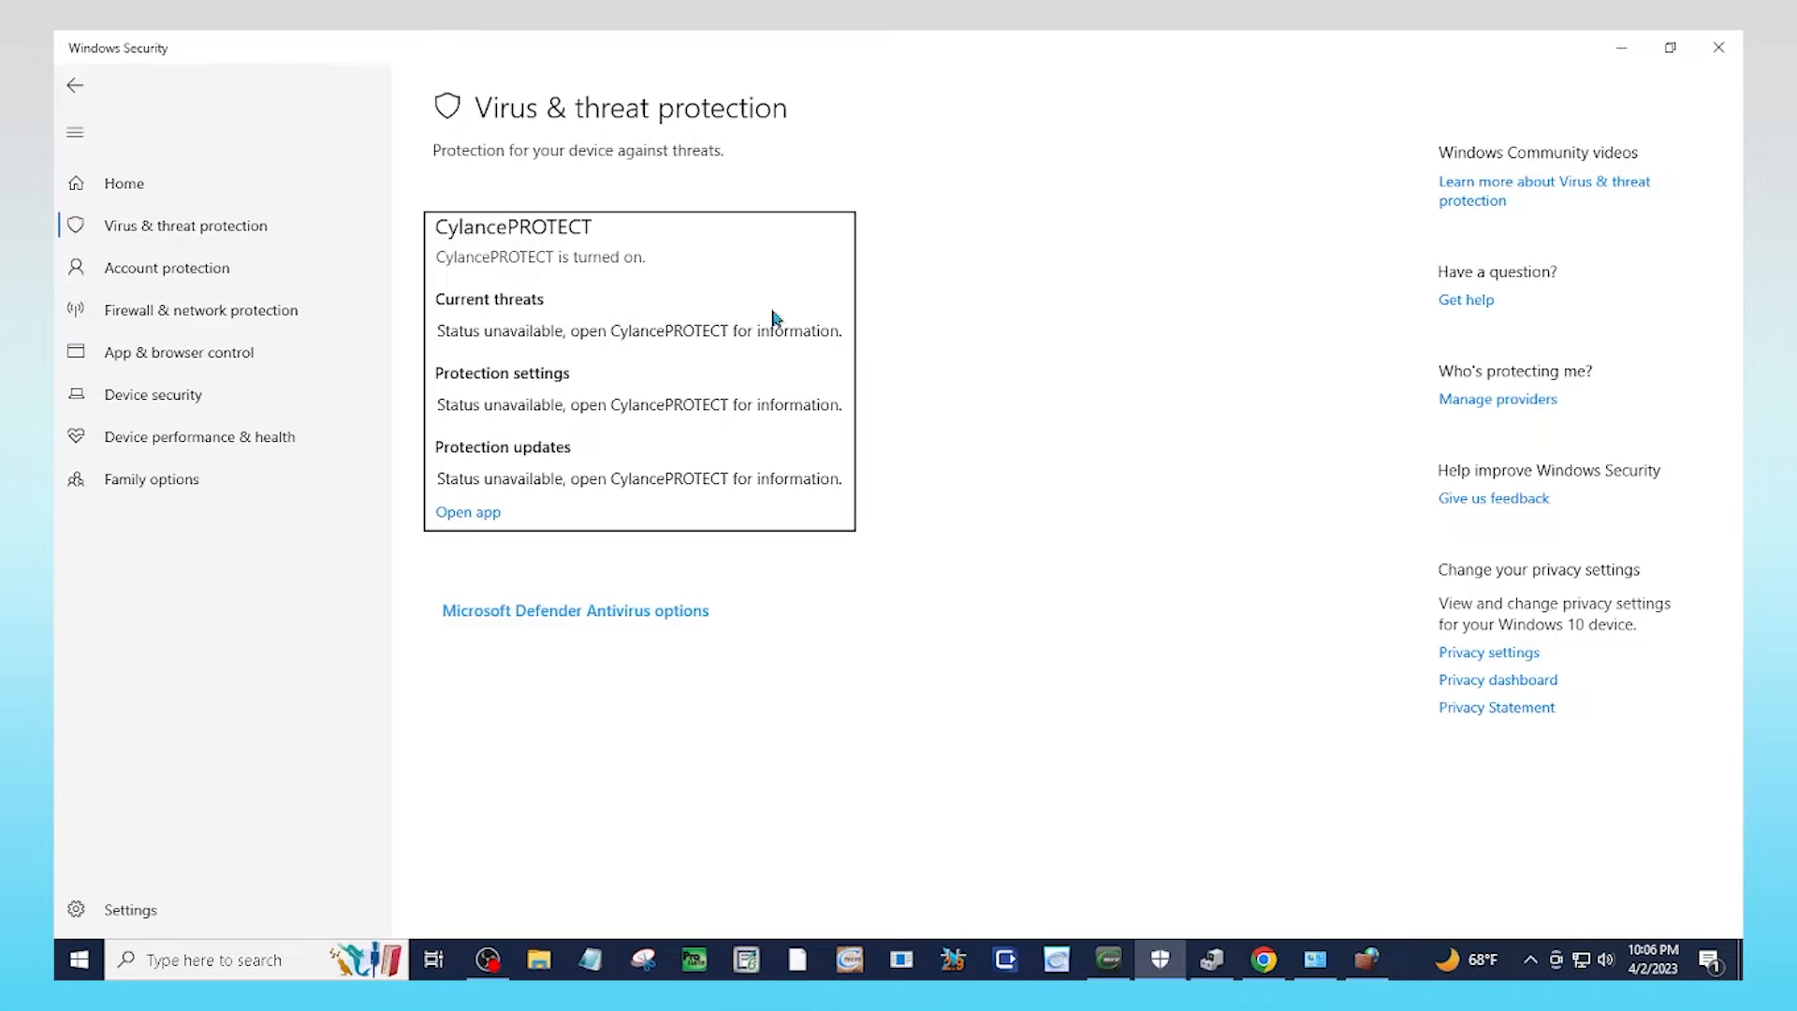
left_click(1622, 54)
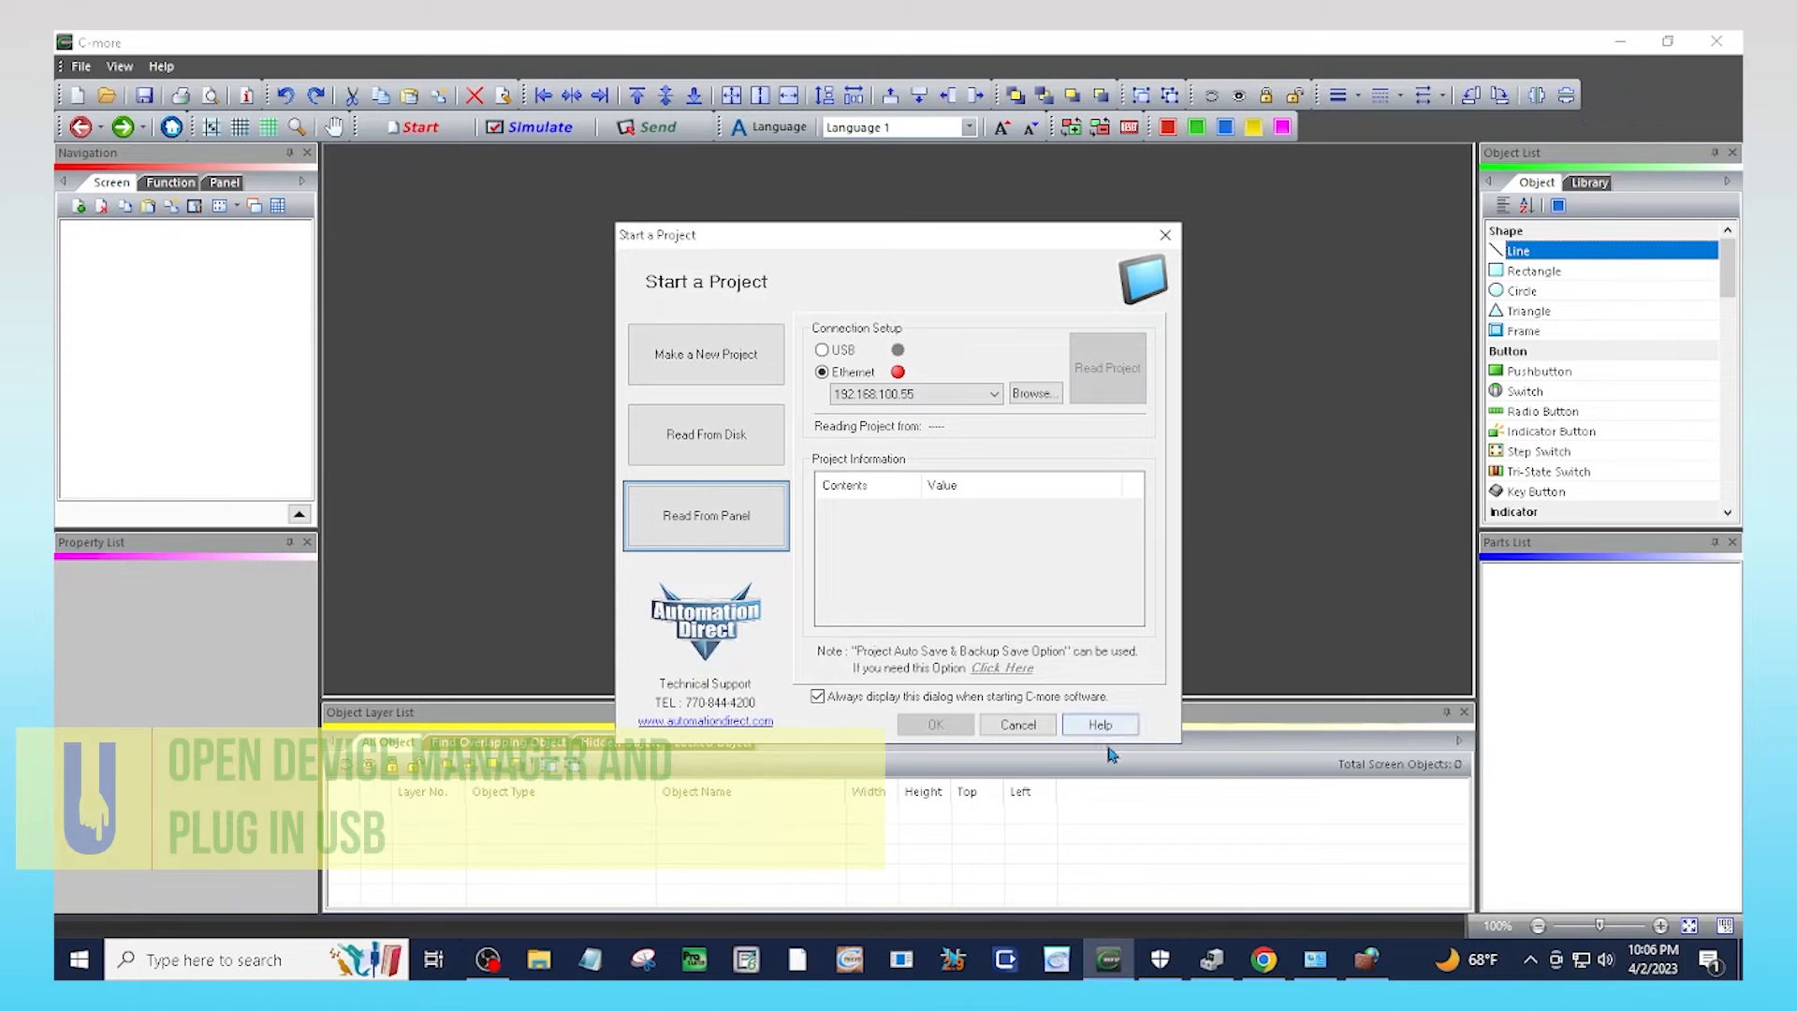
Switch to Device Manager and check under the network adapters whether the C-more panel's USB device is recognised
mouse_move(1211, 961)
left_click(1136, 797)
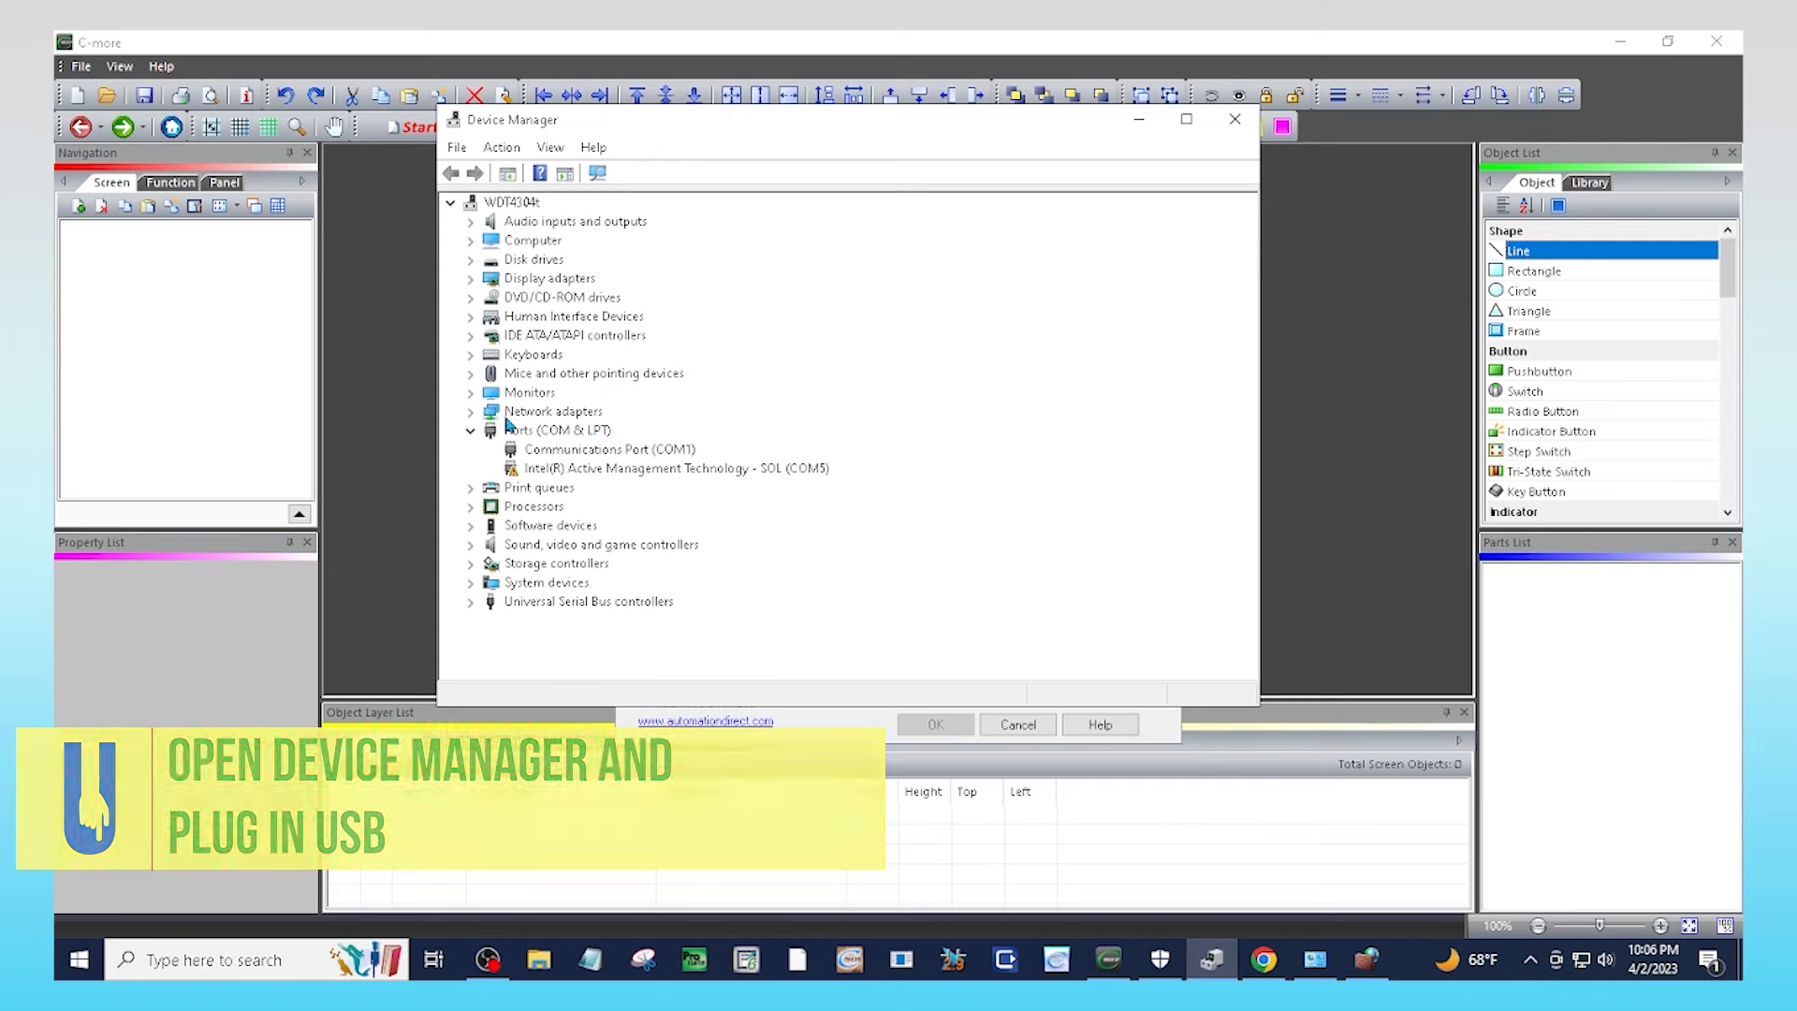
left_click(471, 415)
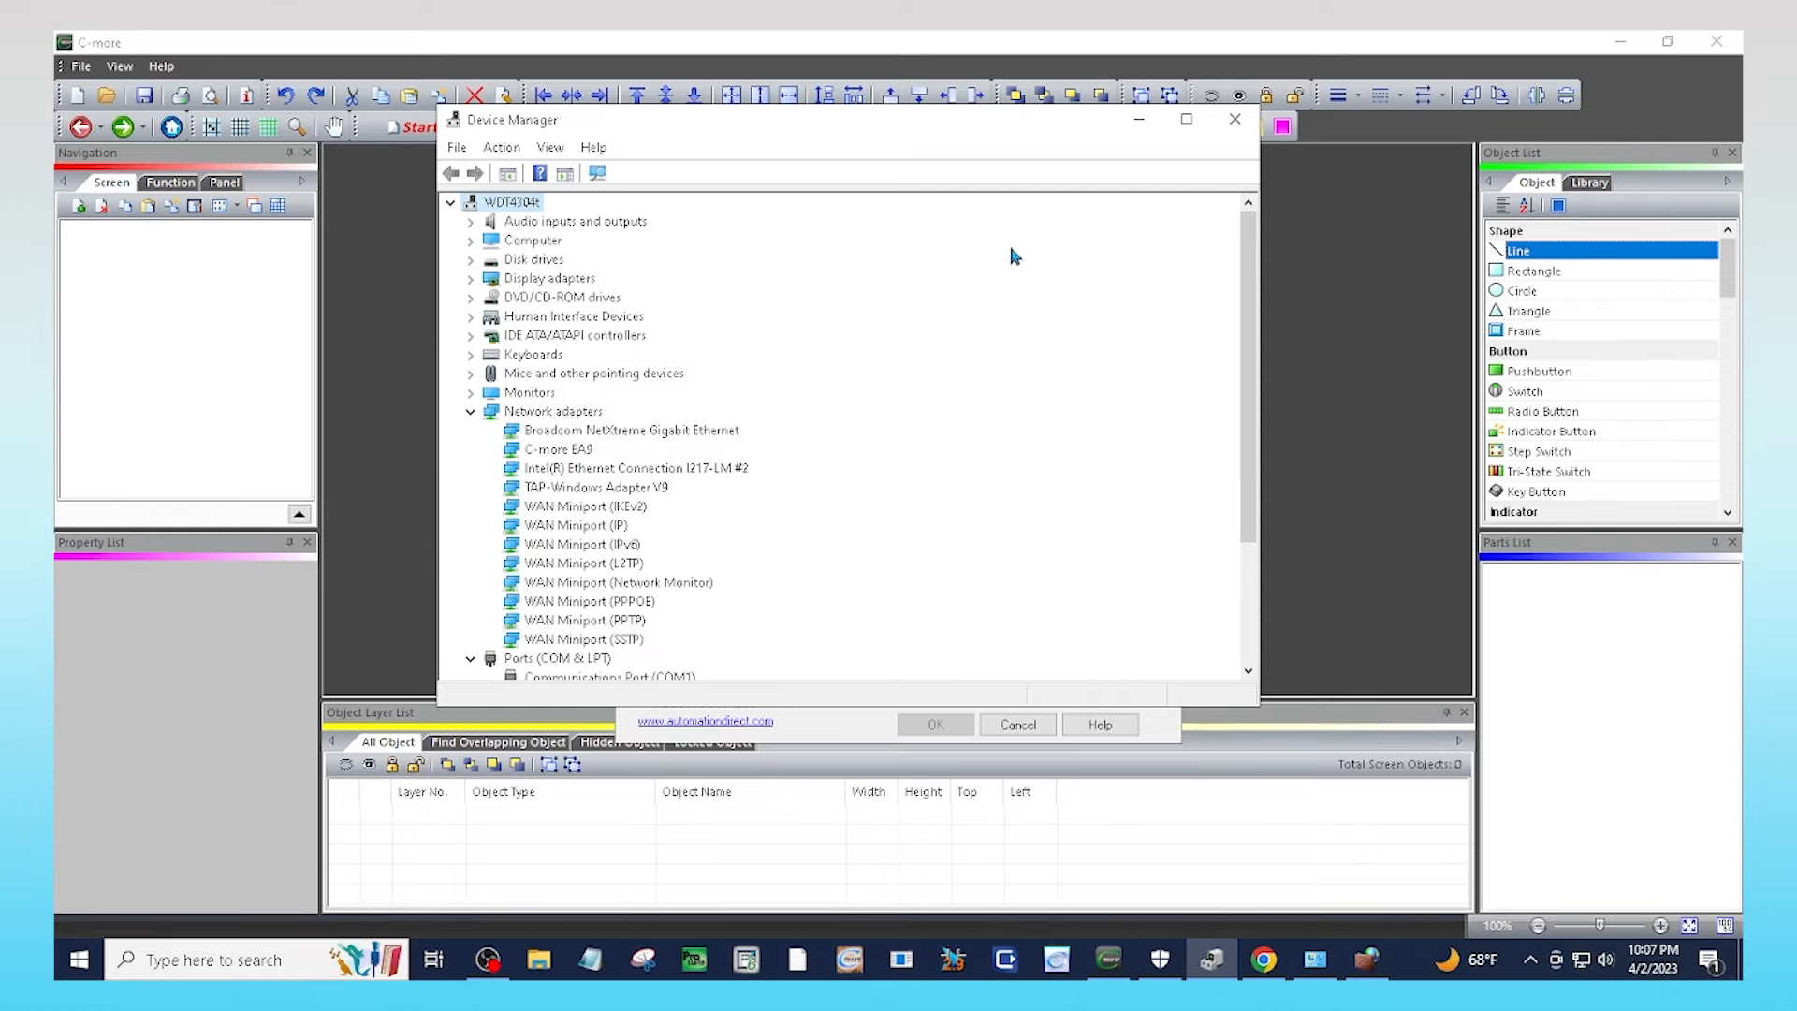
left_click(1151, 125)
Set the panel connection to USB in C-more and view the software and firmware download page in Chrome
left_click(822, 352)
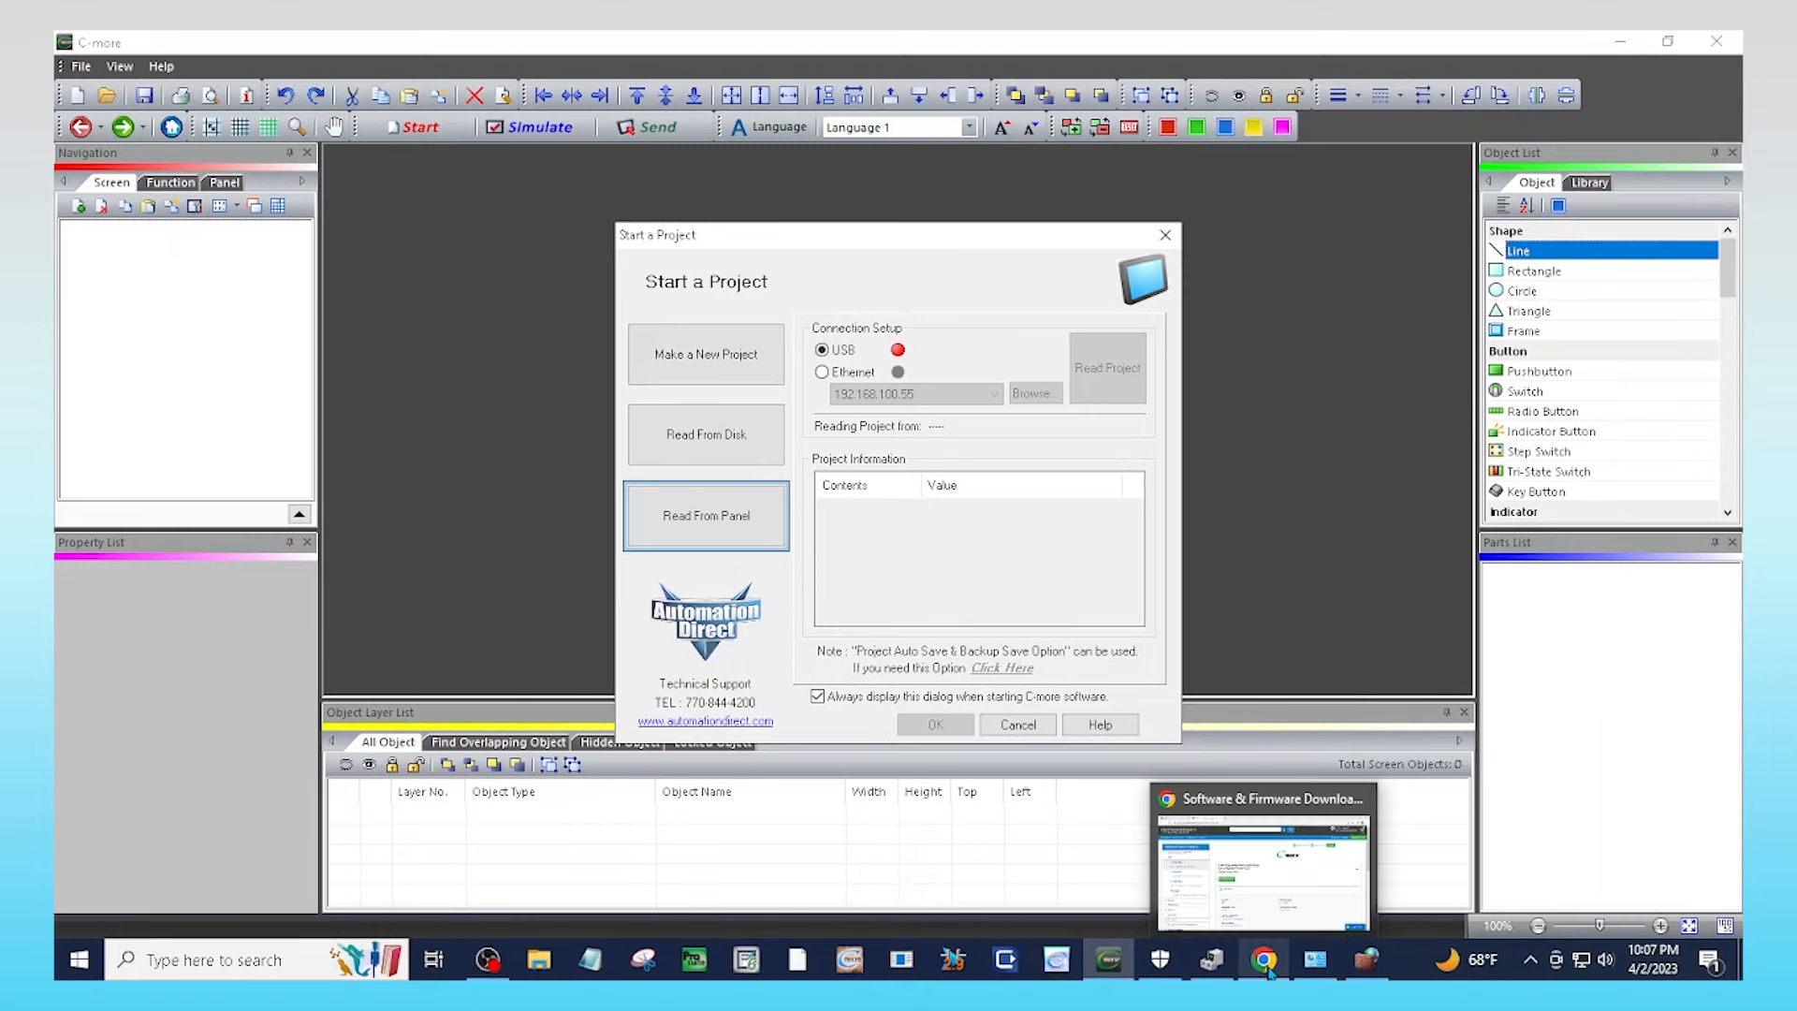
left_click(1264, 819)
left_click(624, 552)
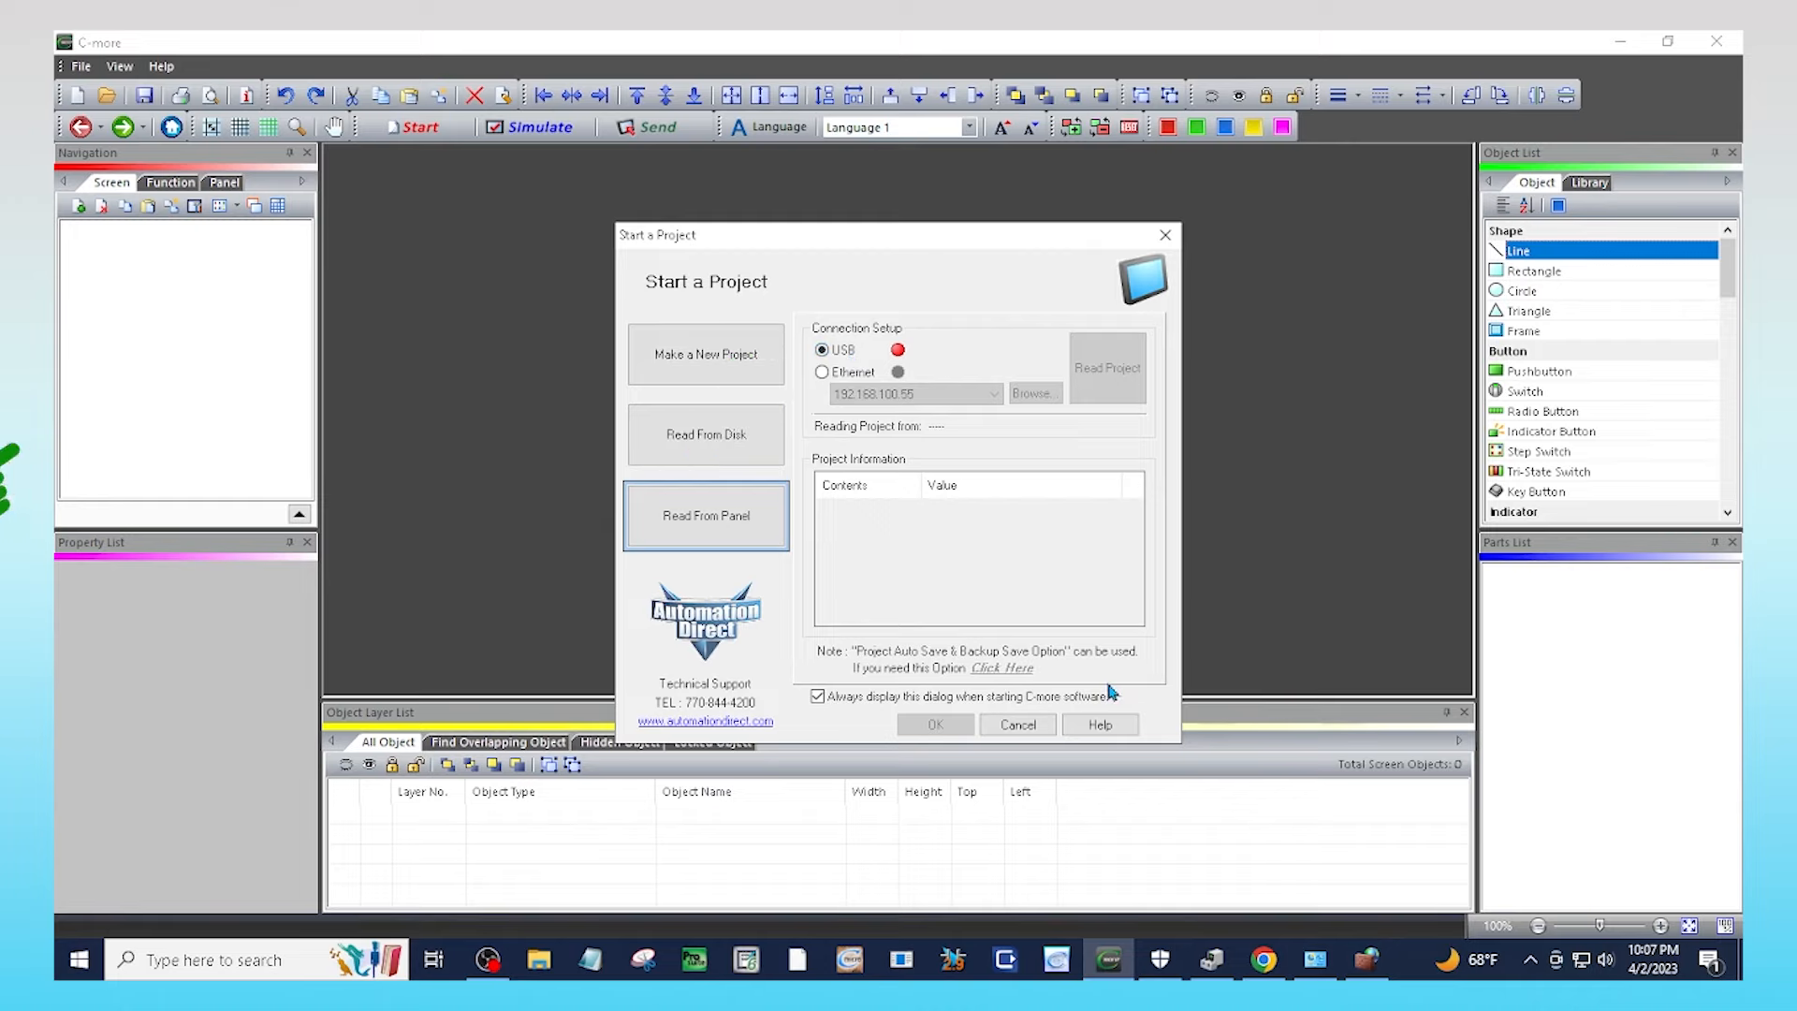
From Control Panel, open the Windows Defender Firewall allowed apps list, unlock it for changes and look for the C-more entries
left_click(1313, 960)
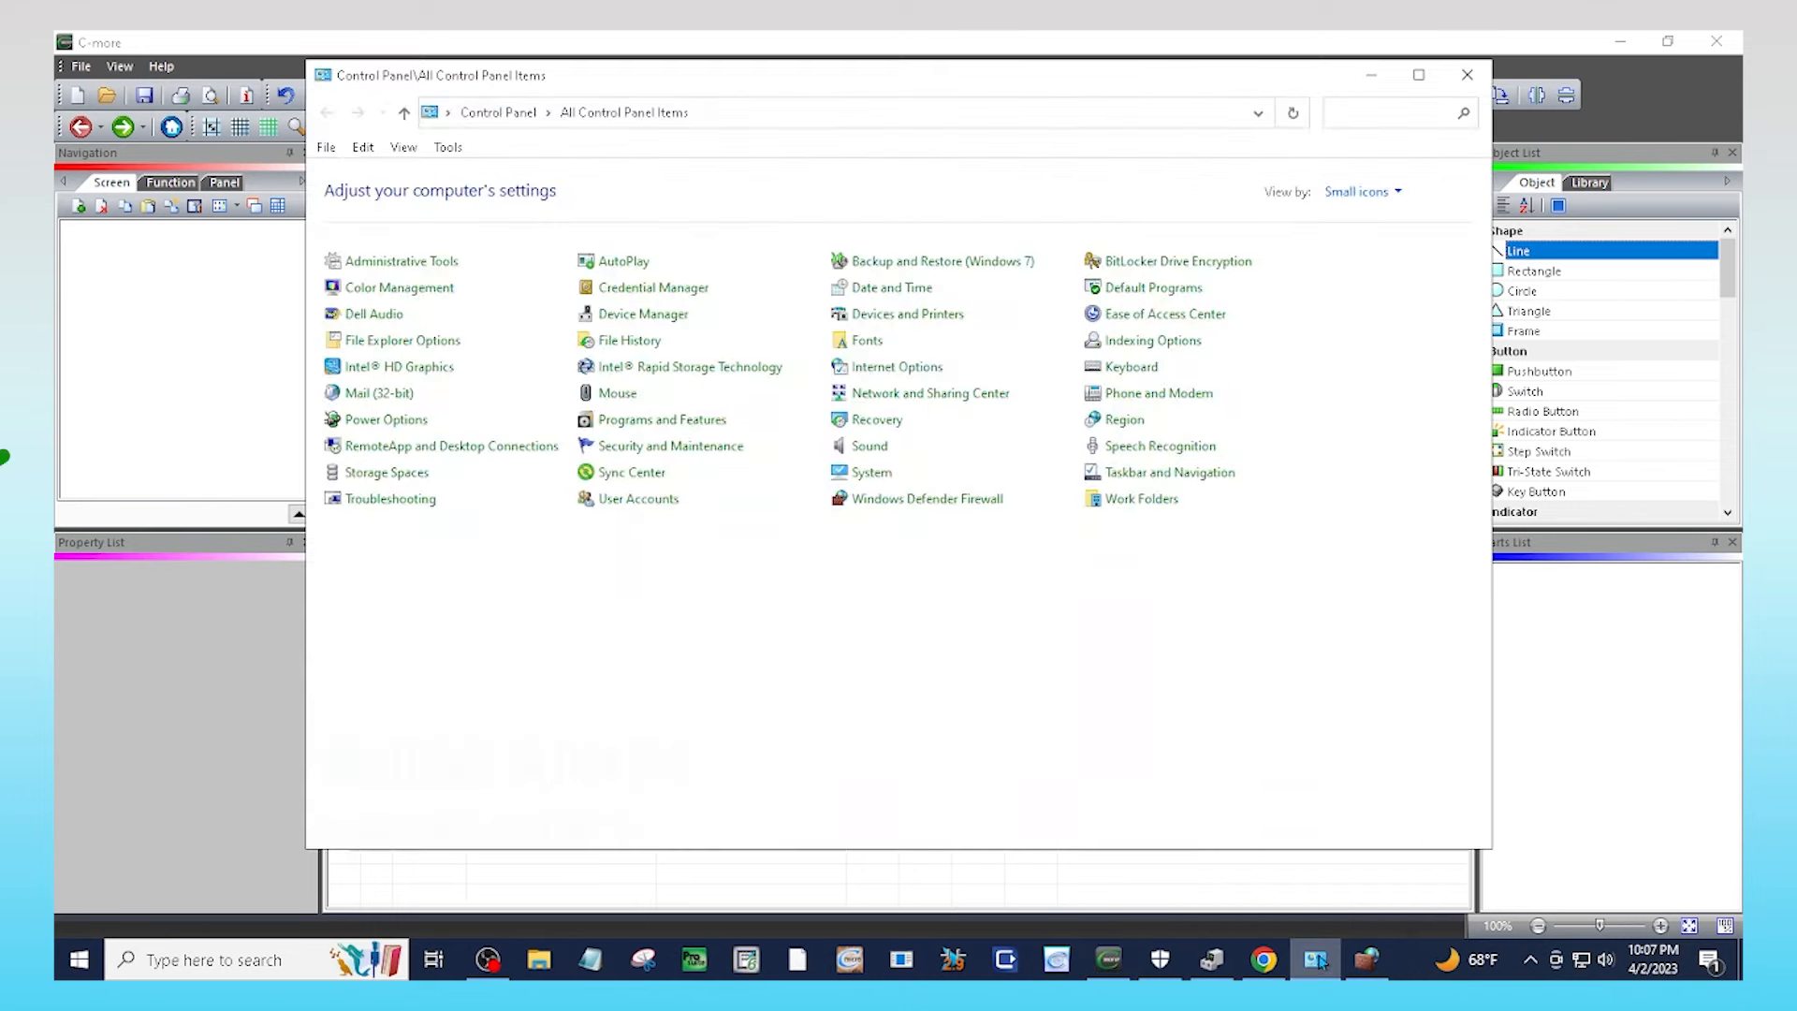
left_click(933, 507)
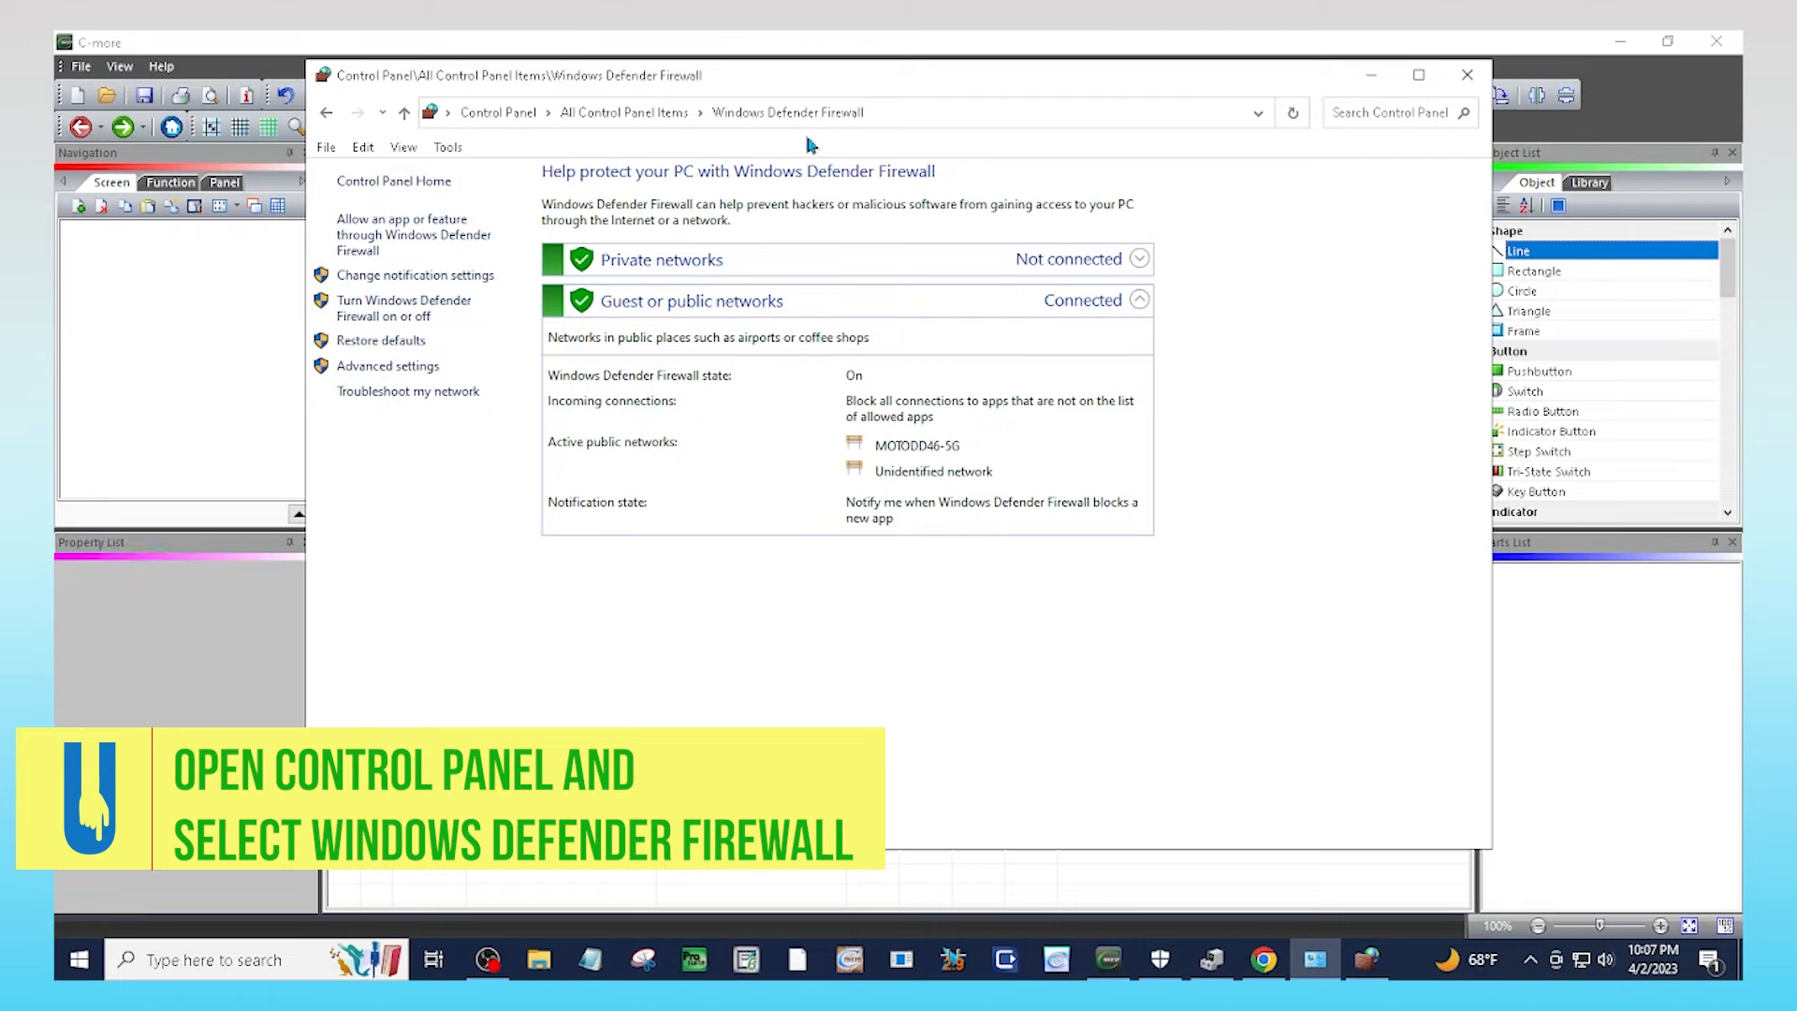
left_click(468, 240)
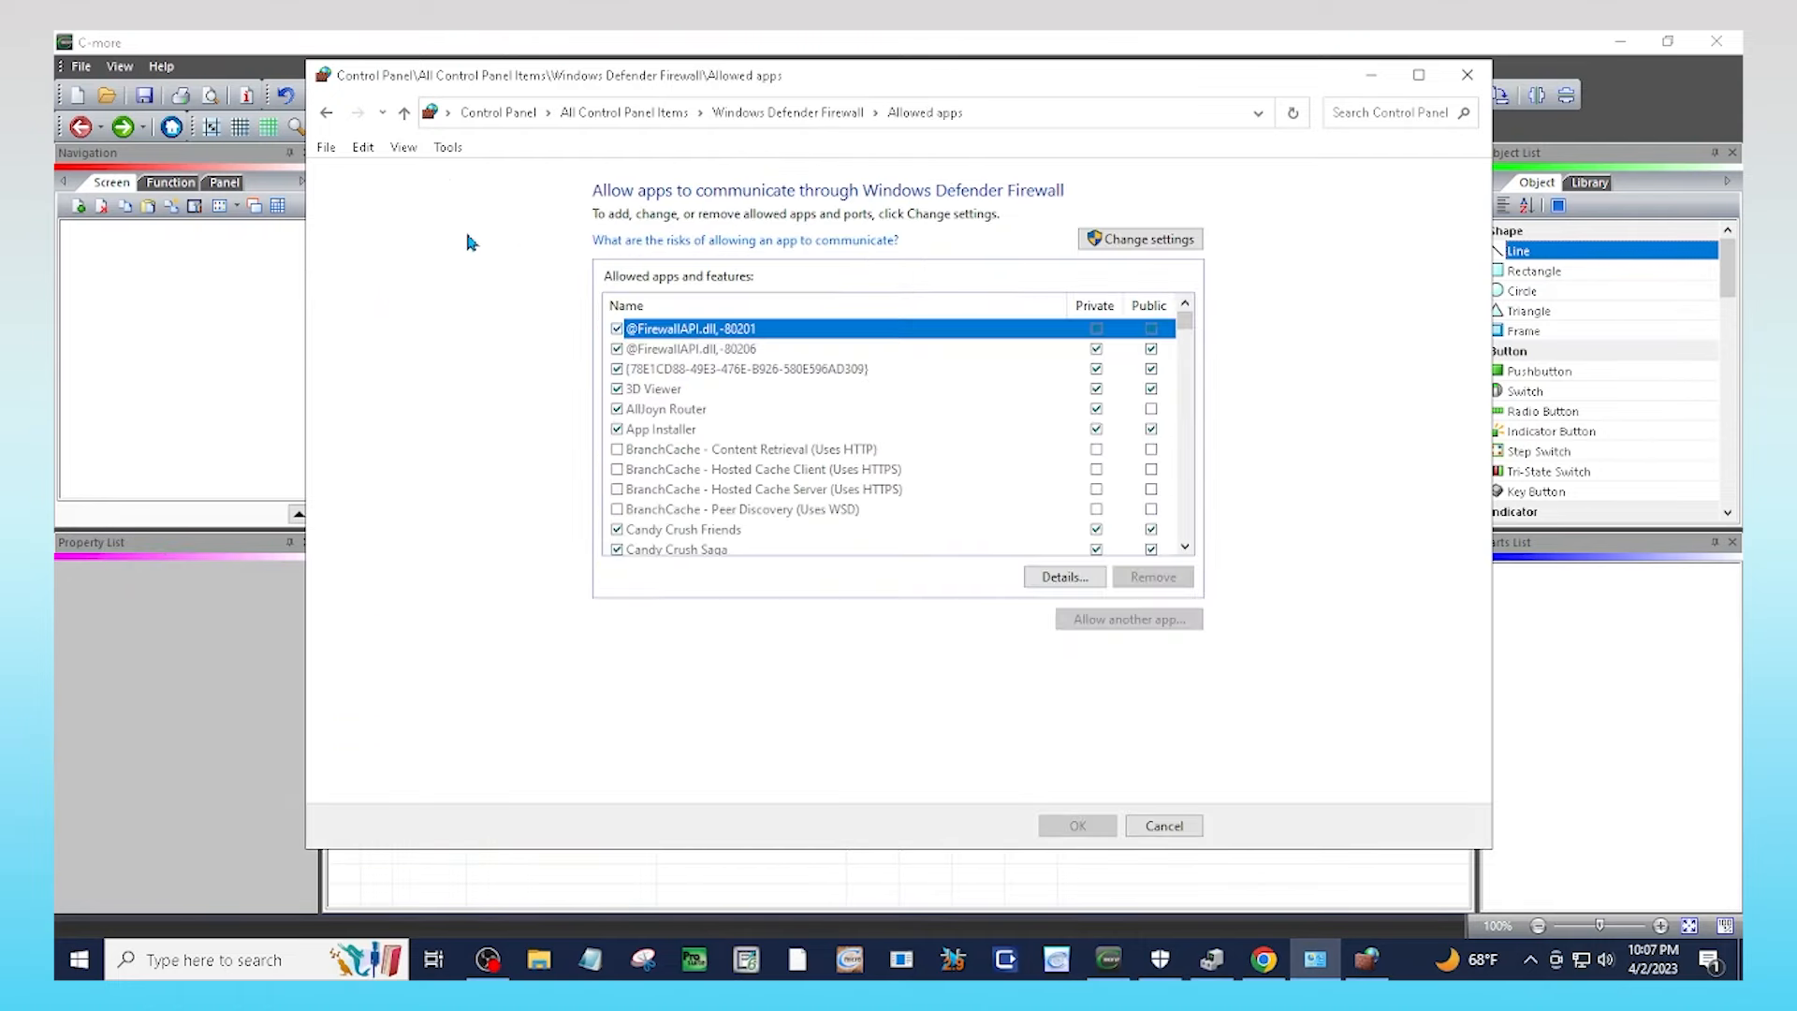
left_click(1133, 241)
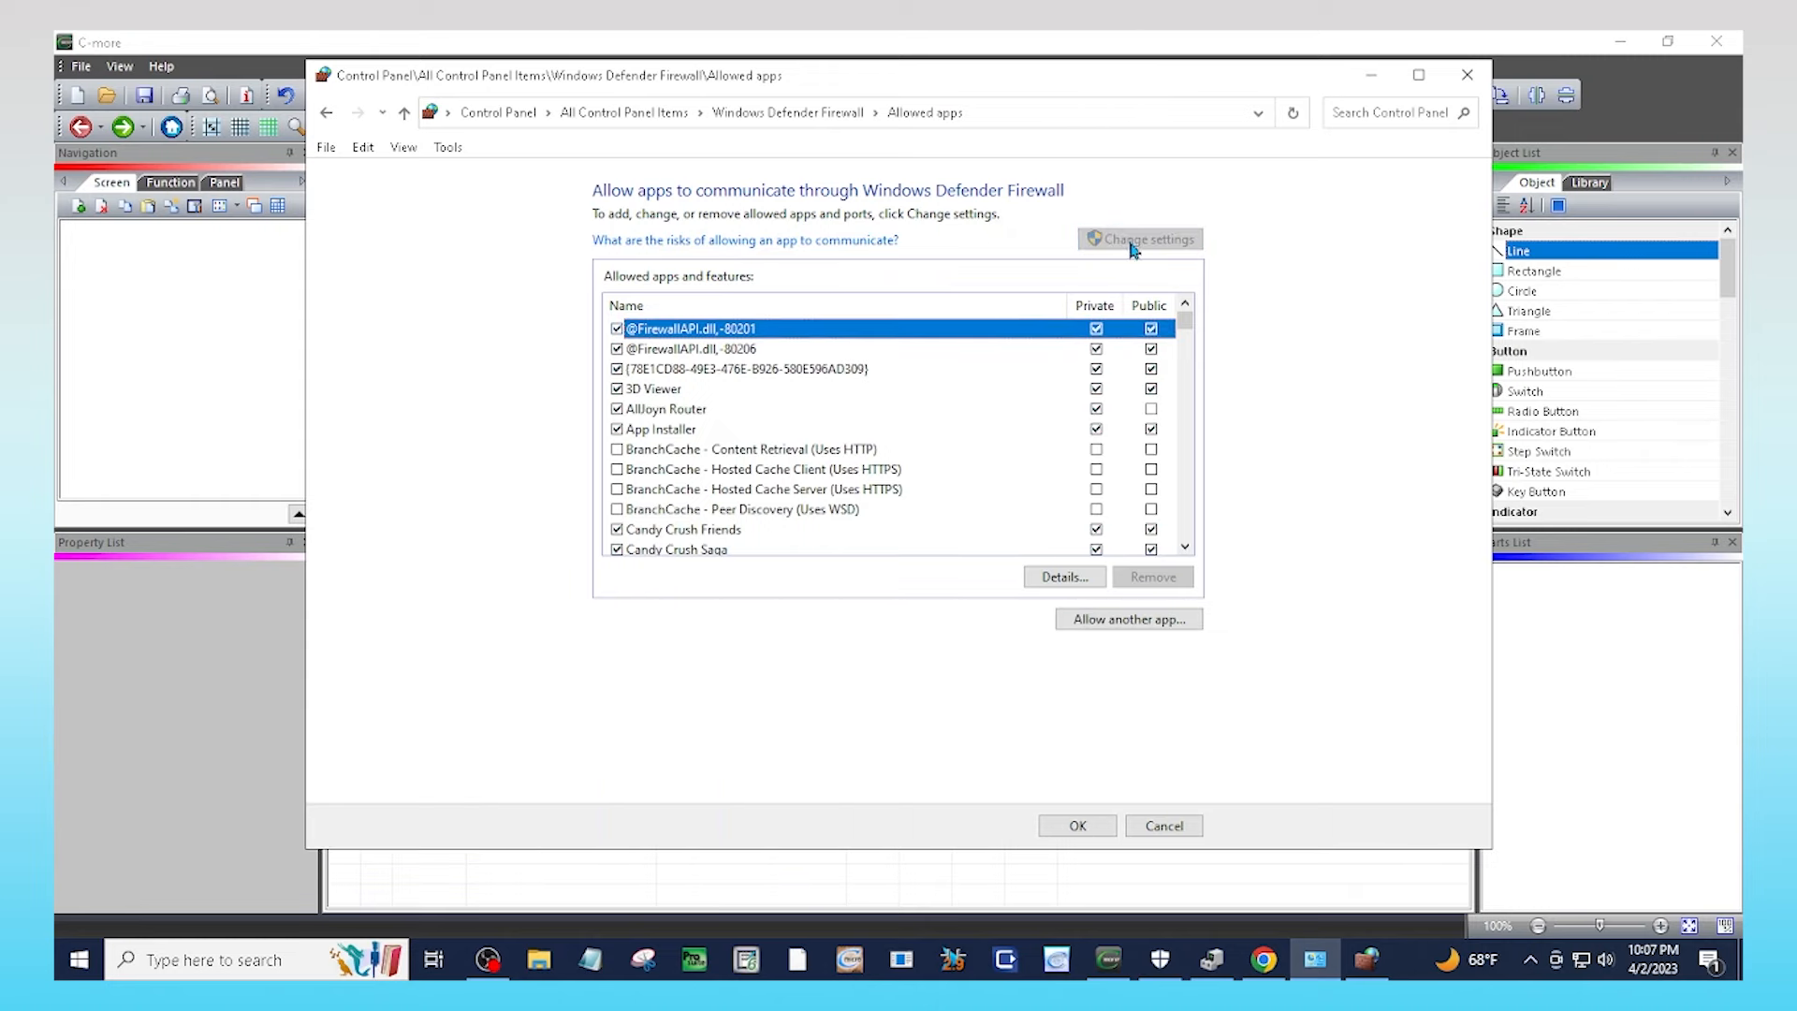
scroll(781, 458, "down", 5)
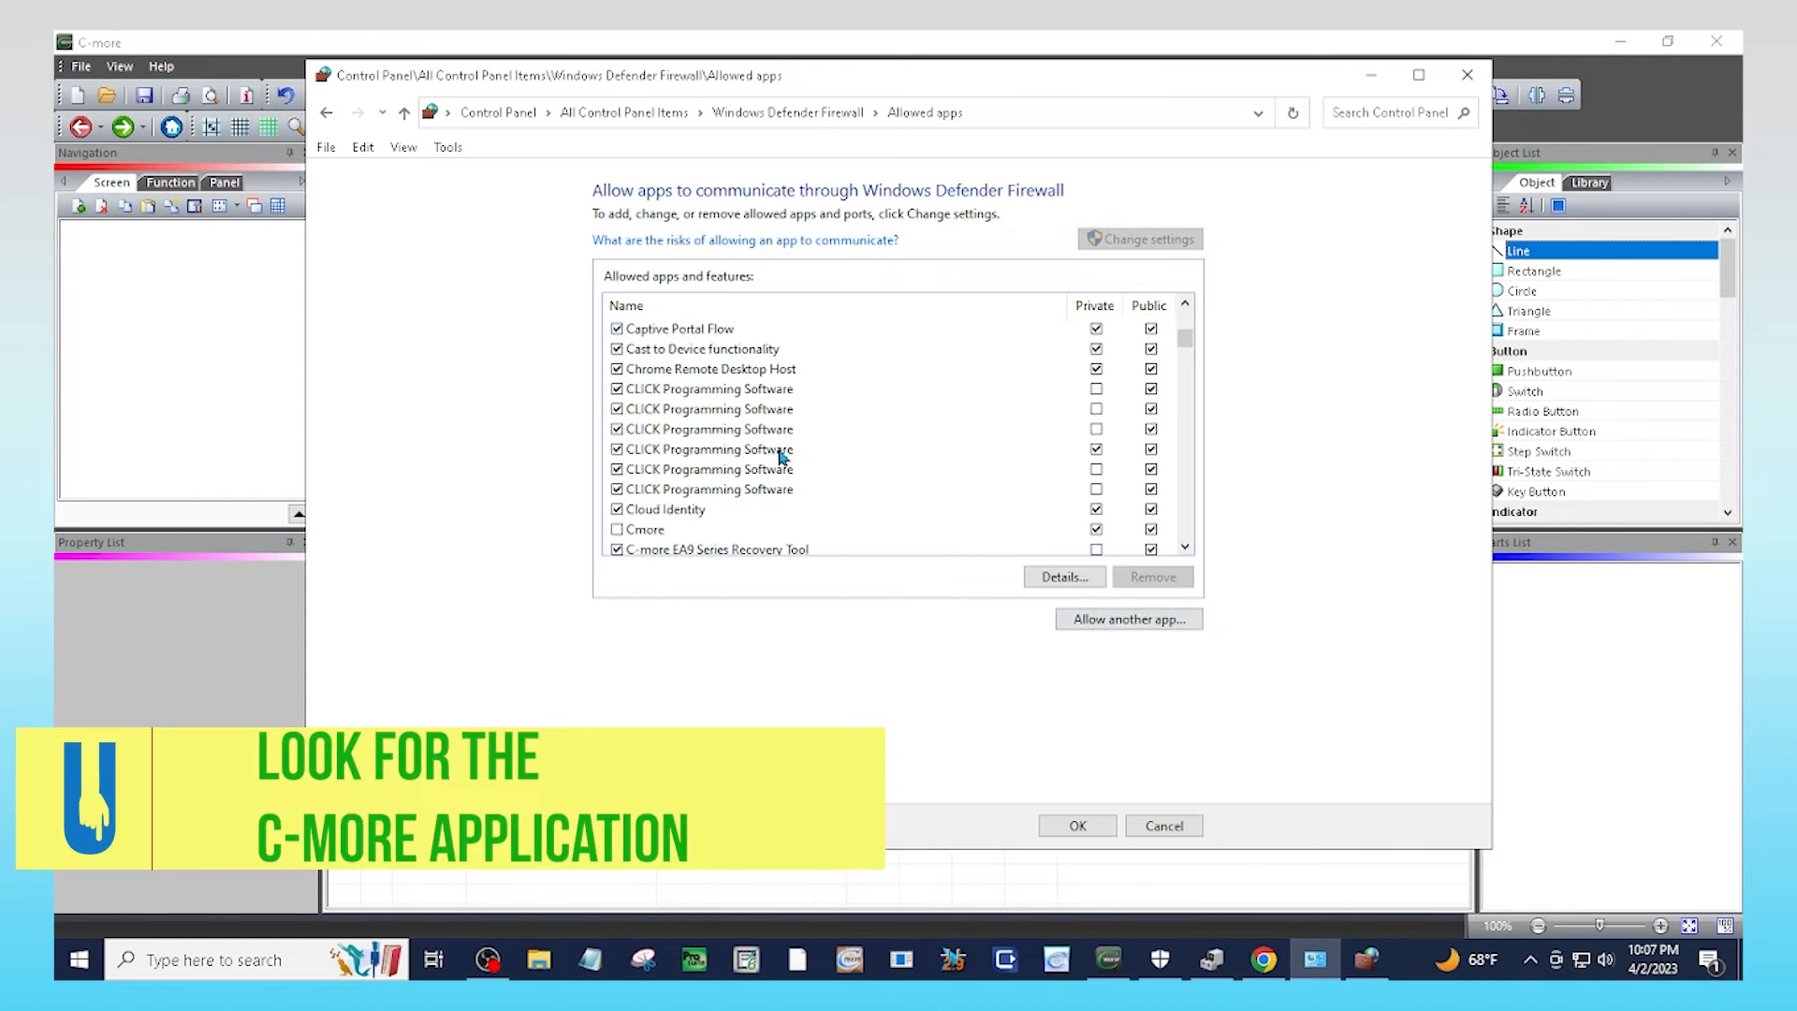
scroll(776, 459, "down", 3)
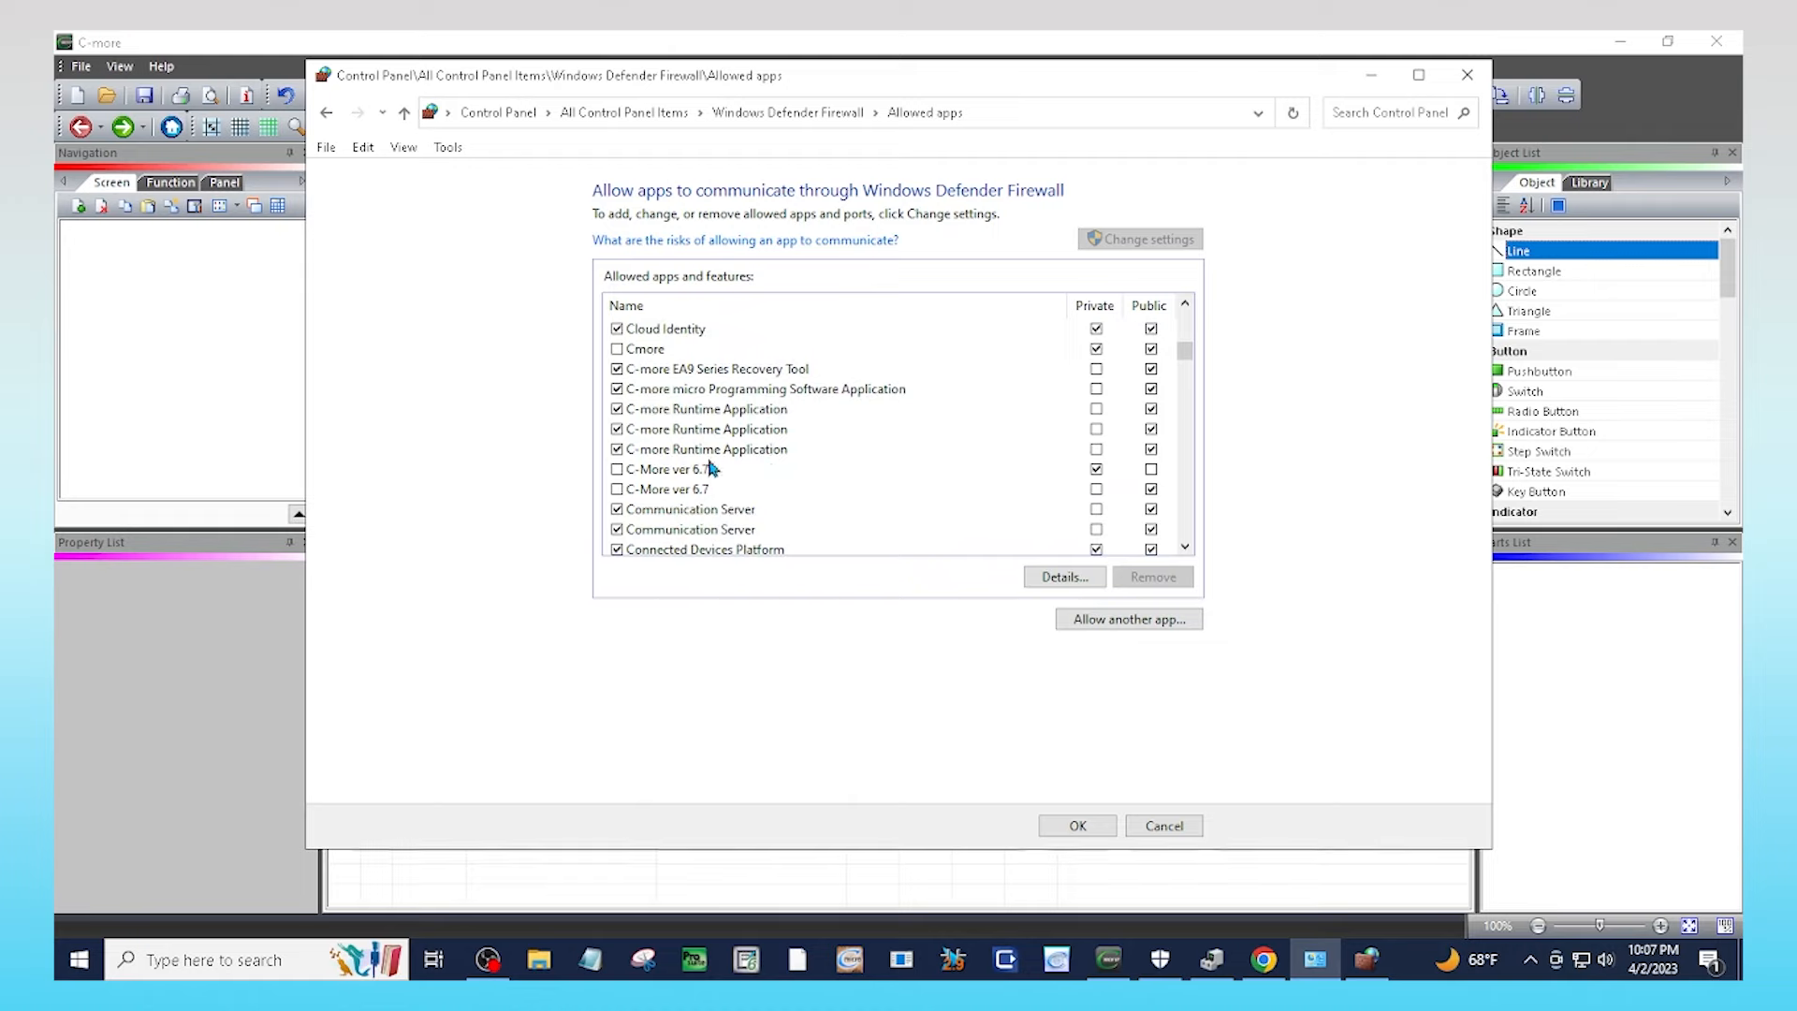
Start allowing another app through the firewall and browse to the C:\Program Files (x86)\AutomationDirect folder
left_click(1112, 620)
left_click(1053, 572)
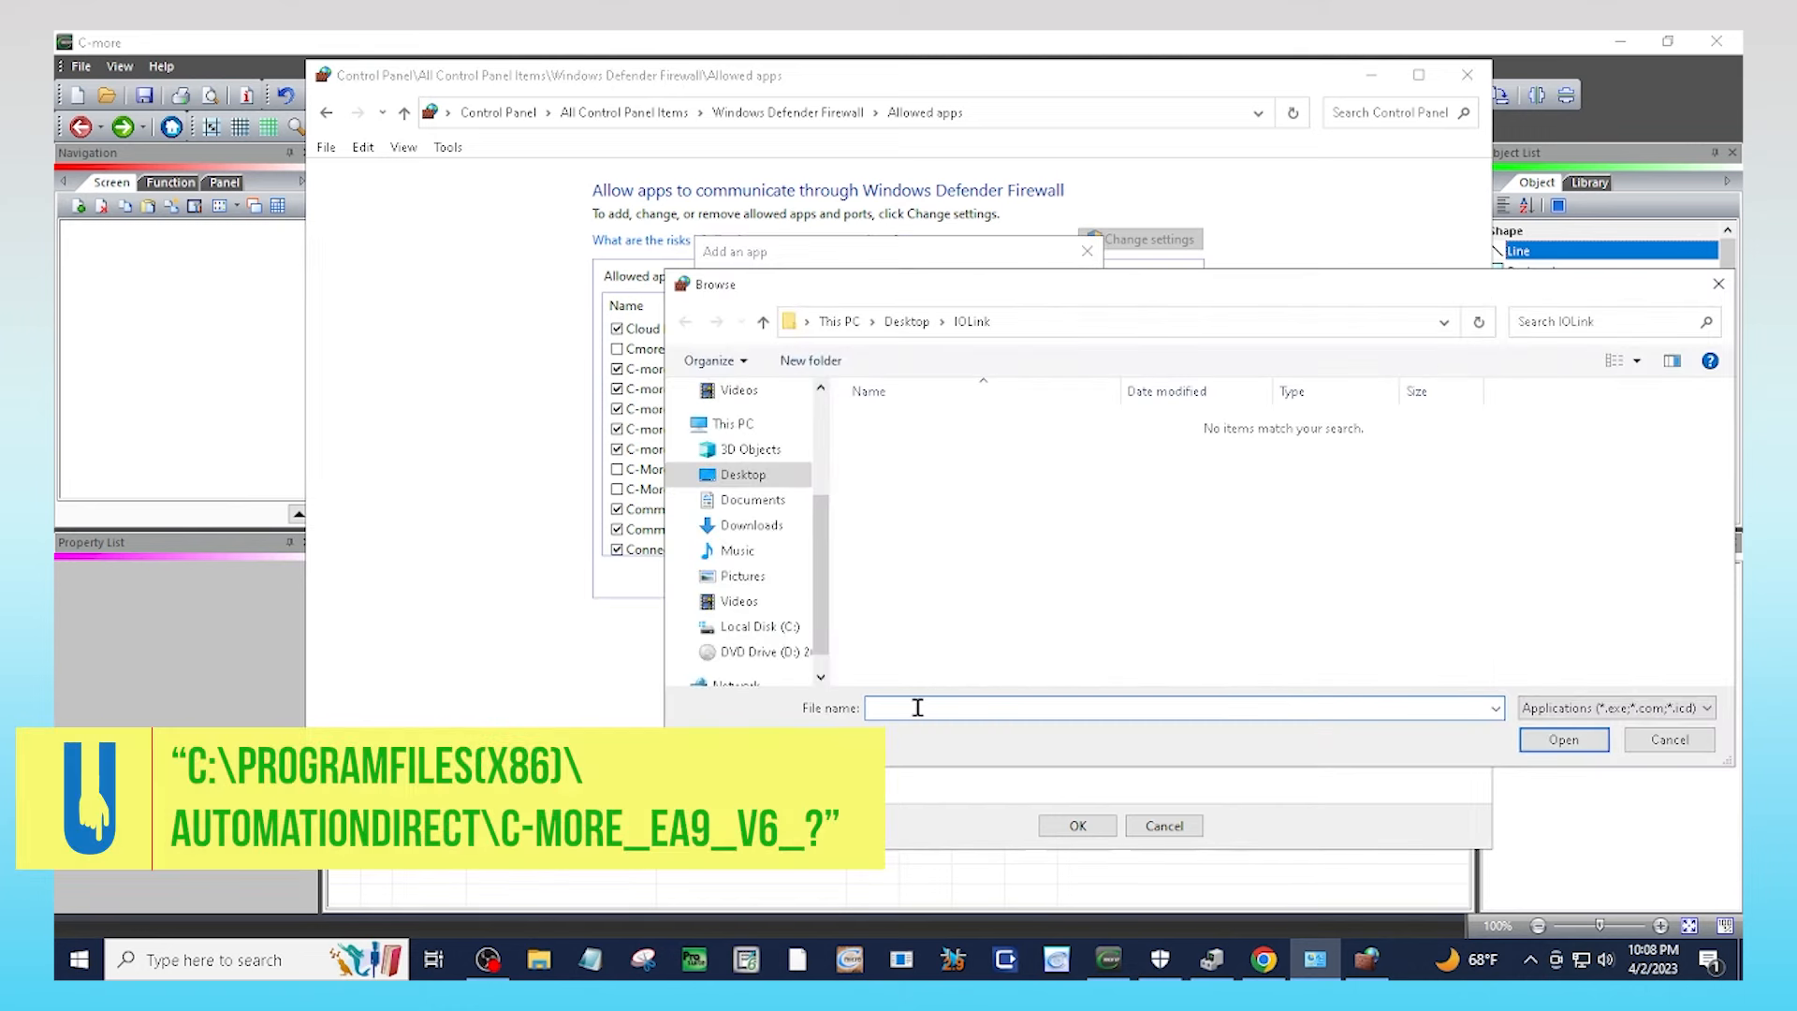
scroll(765, 559, "down", 1)
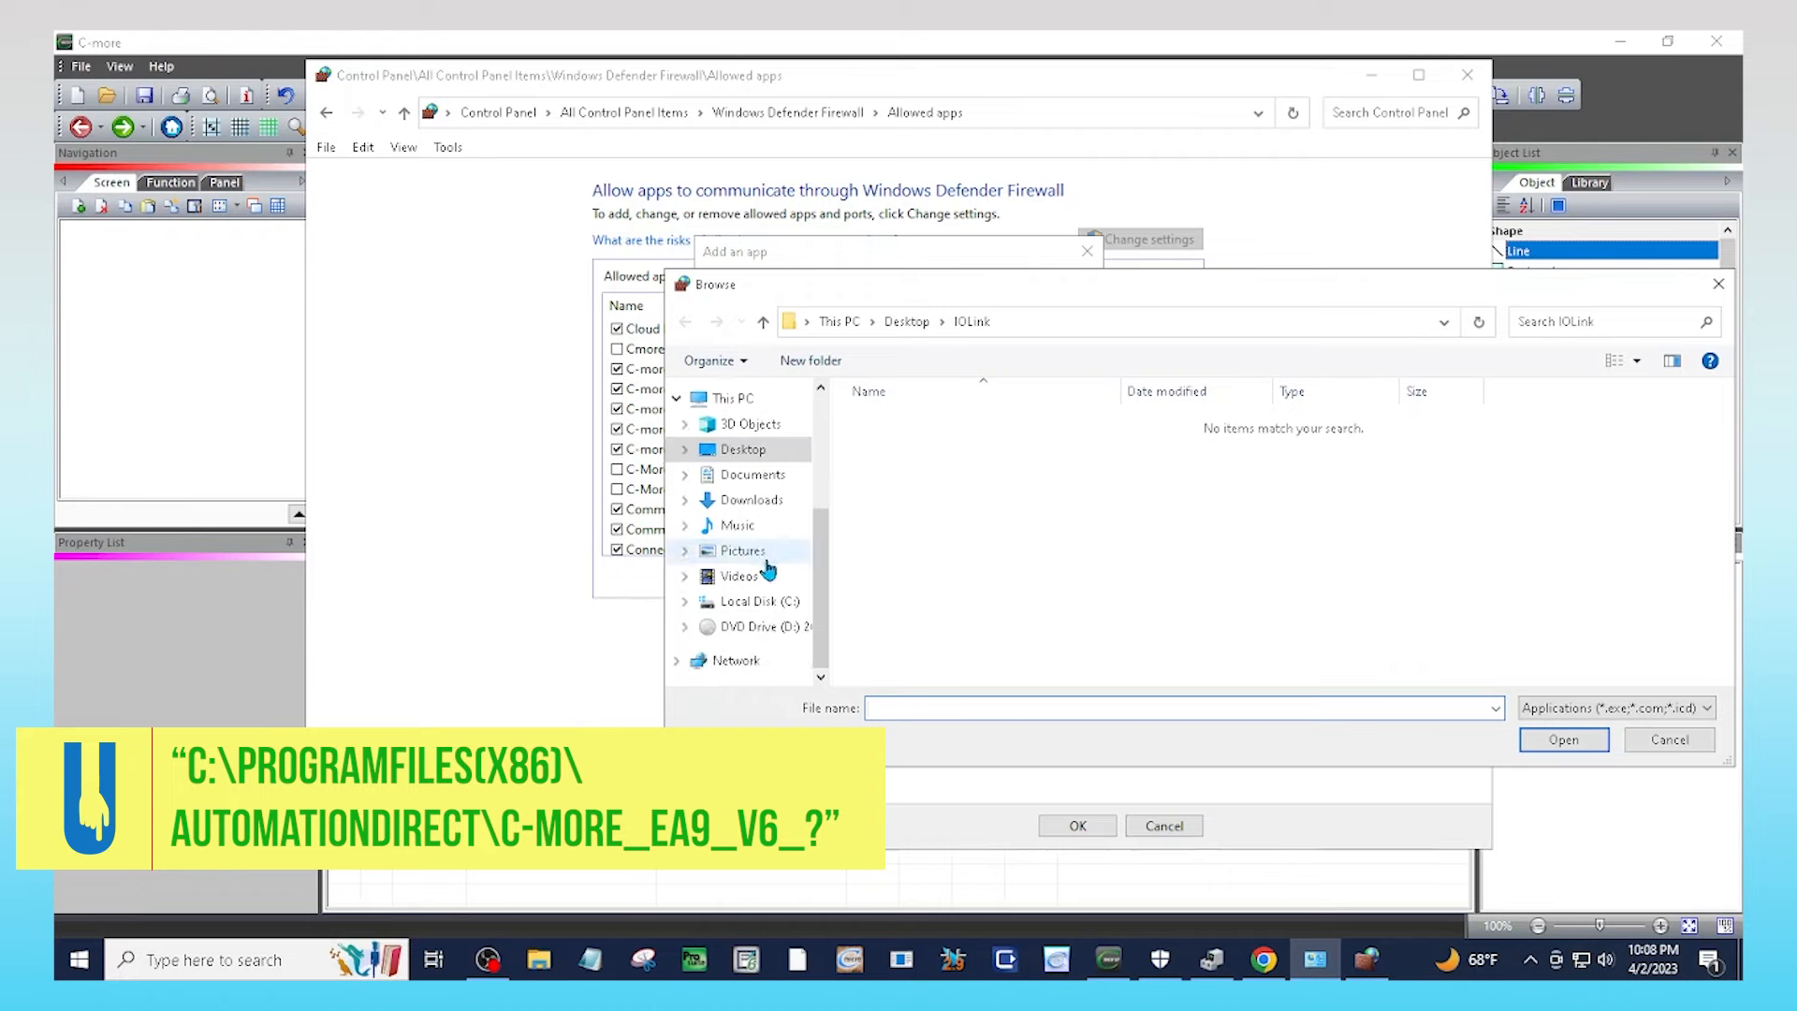
left_click(767, 603)
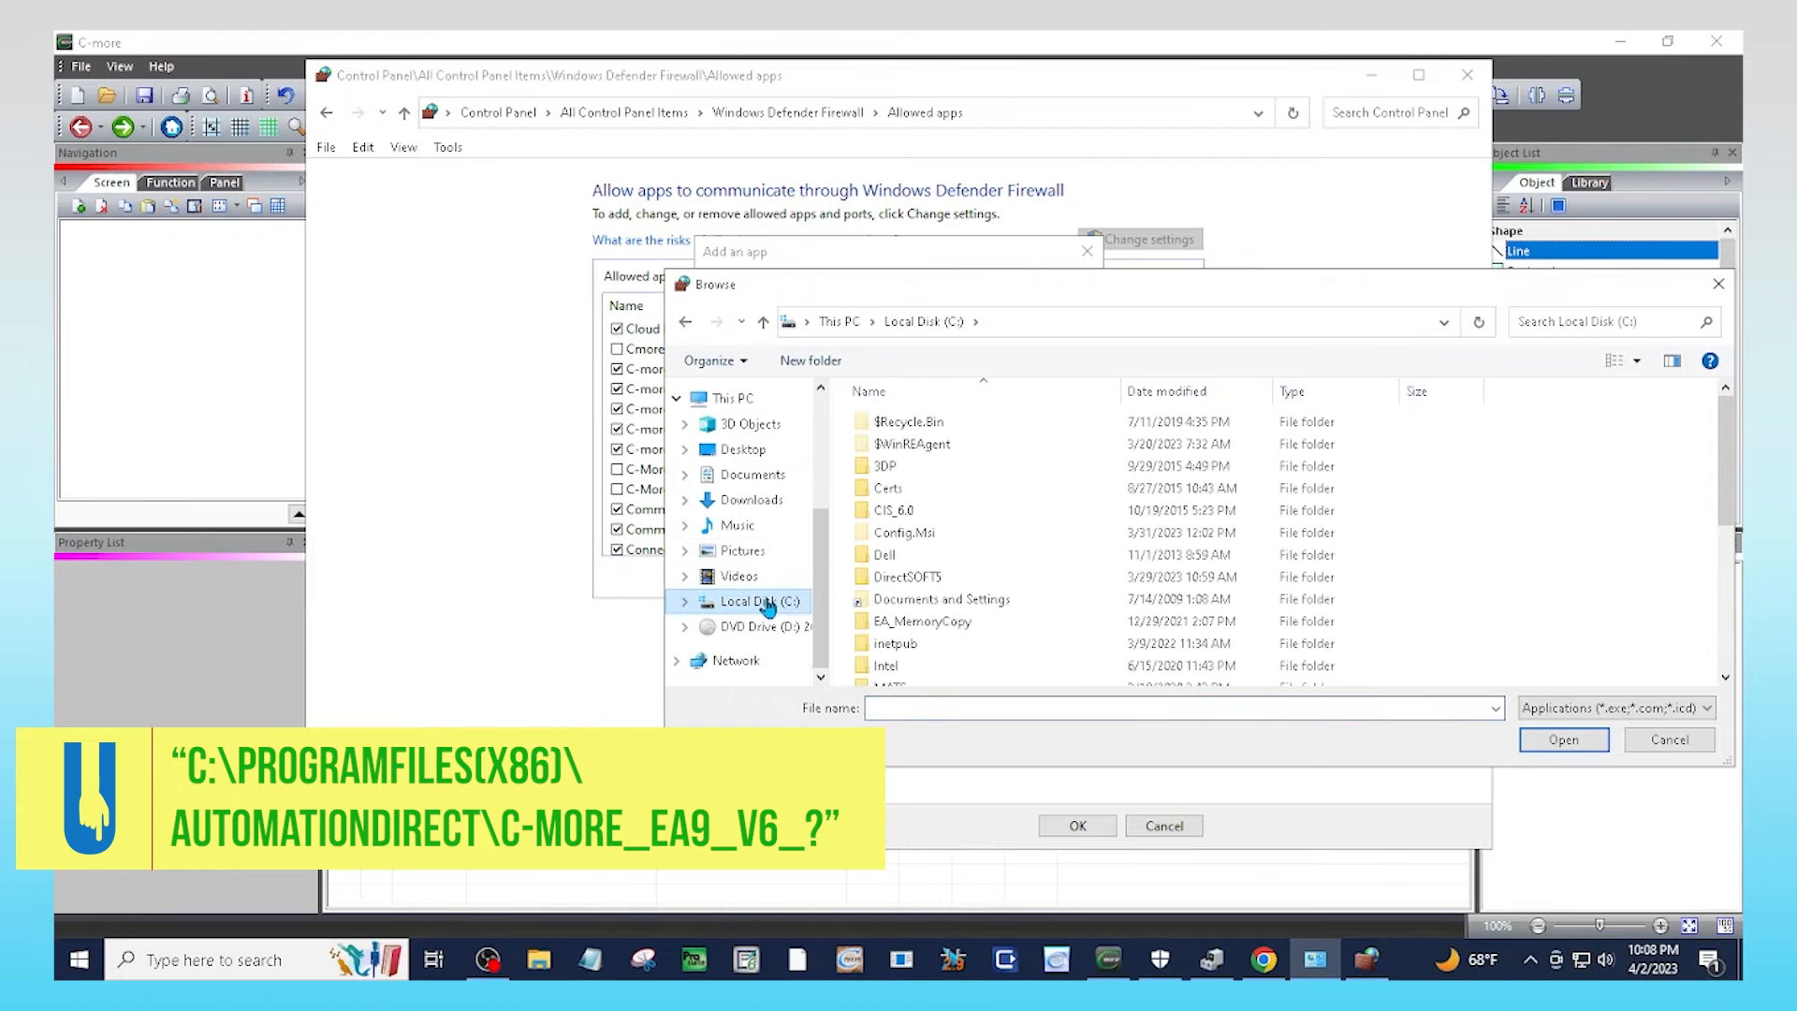
scroll(934, 585, "down", 1)
scroll(933, 585, "down", 4)
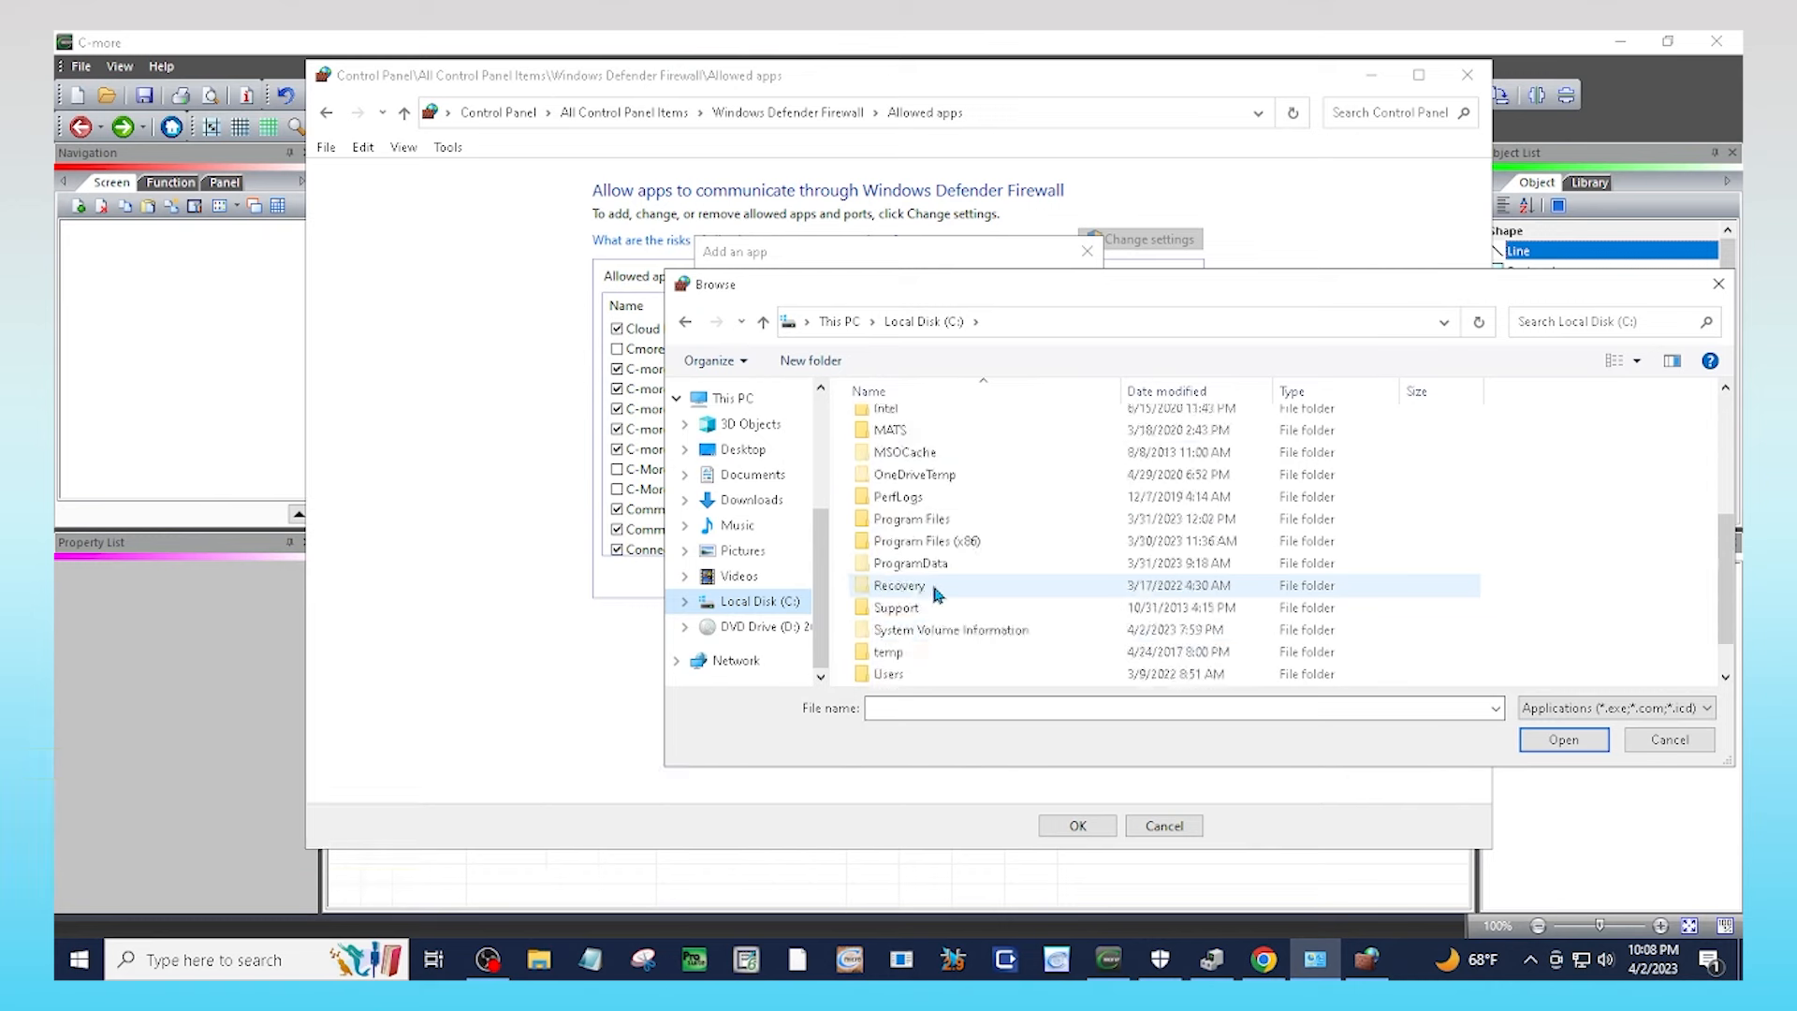
left_click(939, 501)
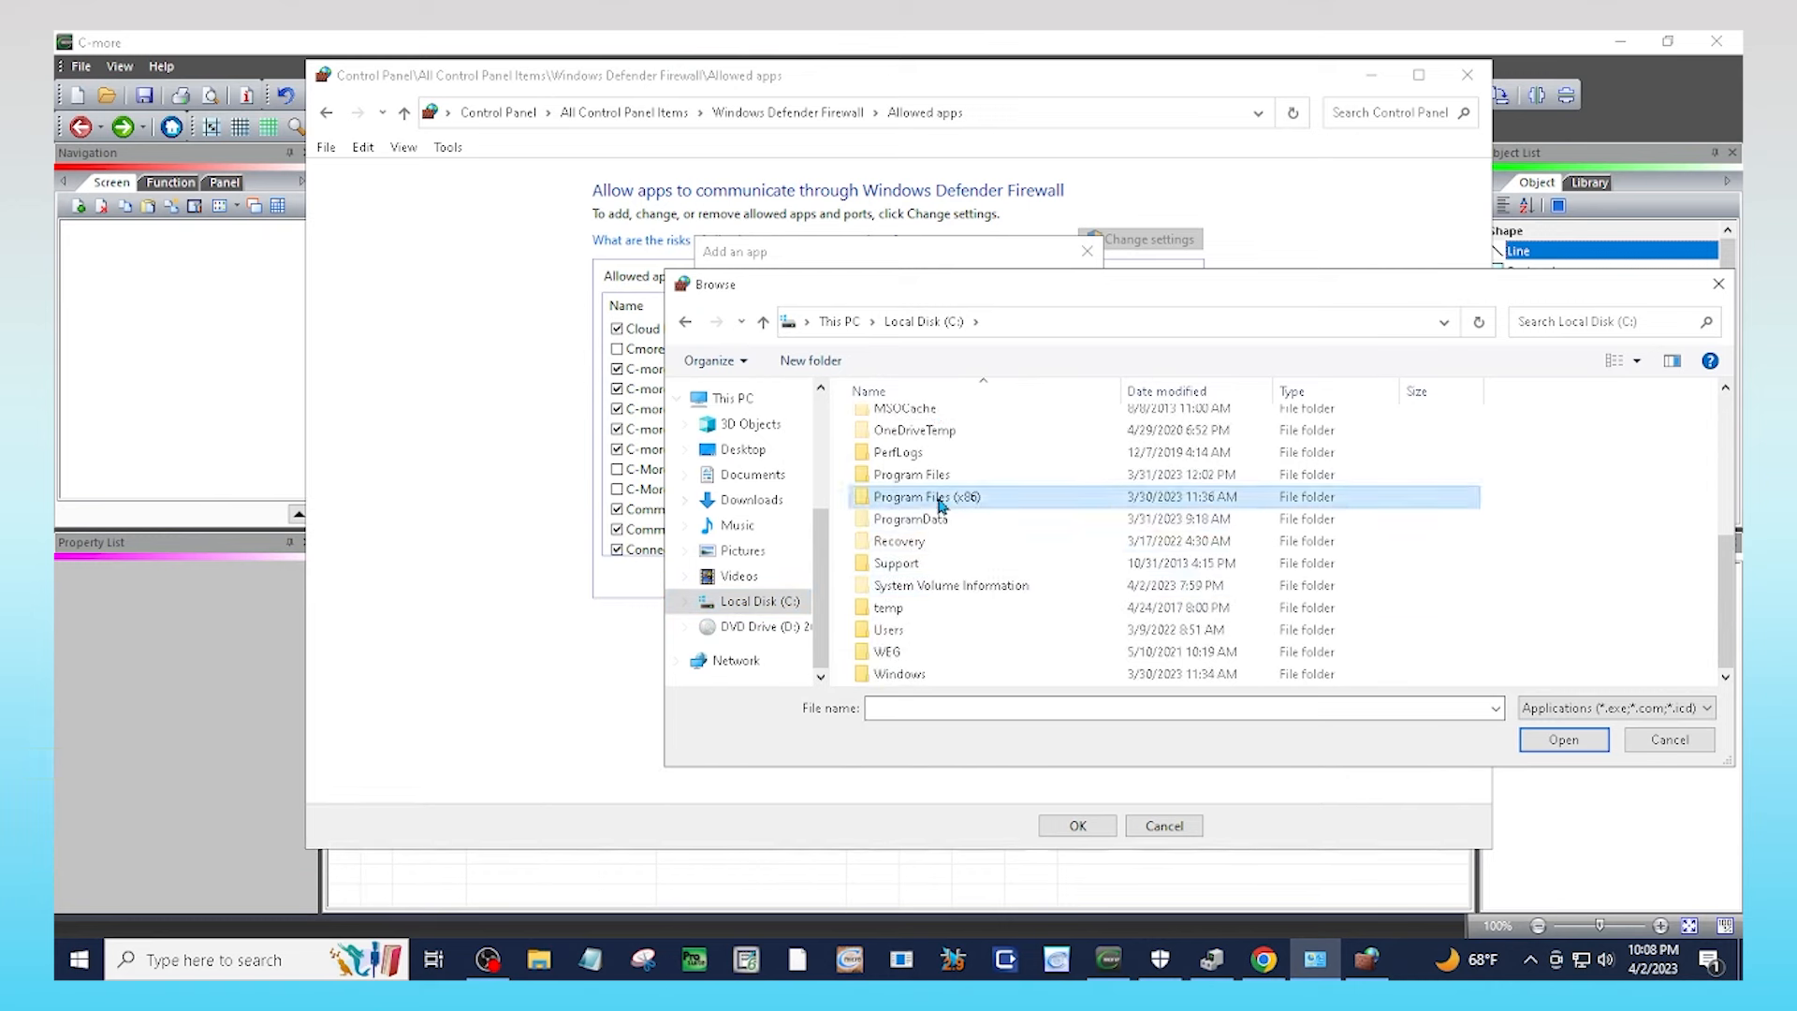
double_click(938, 498)
double_click(939, 492)
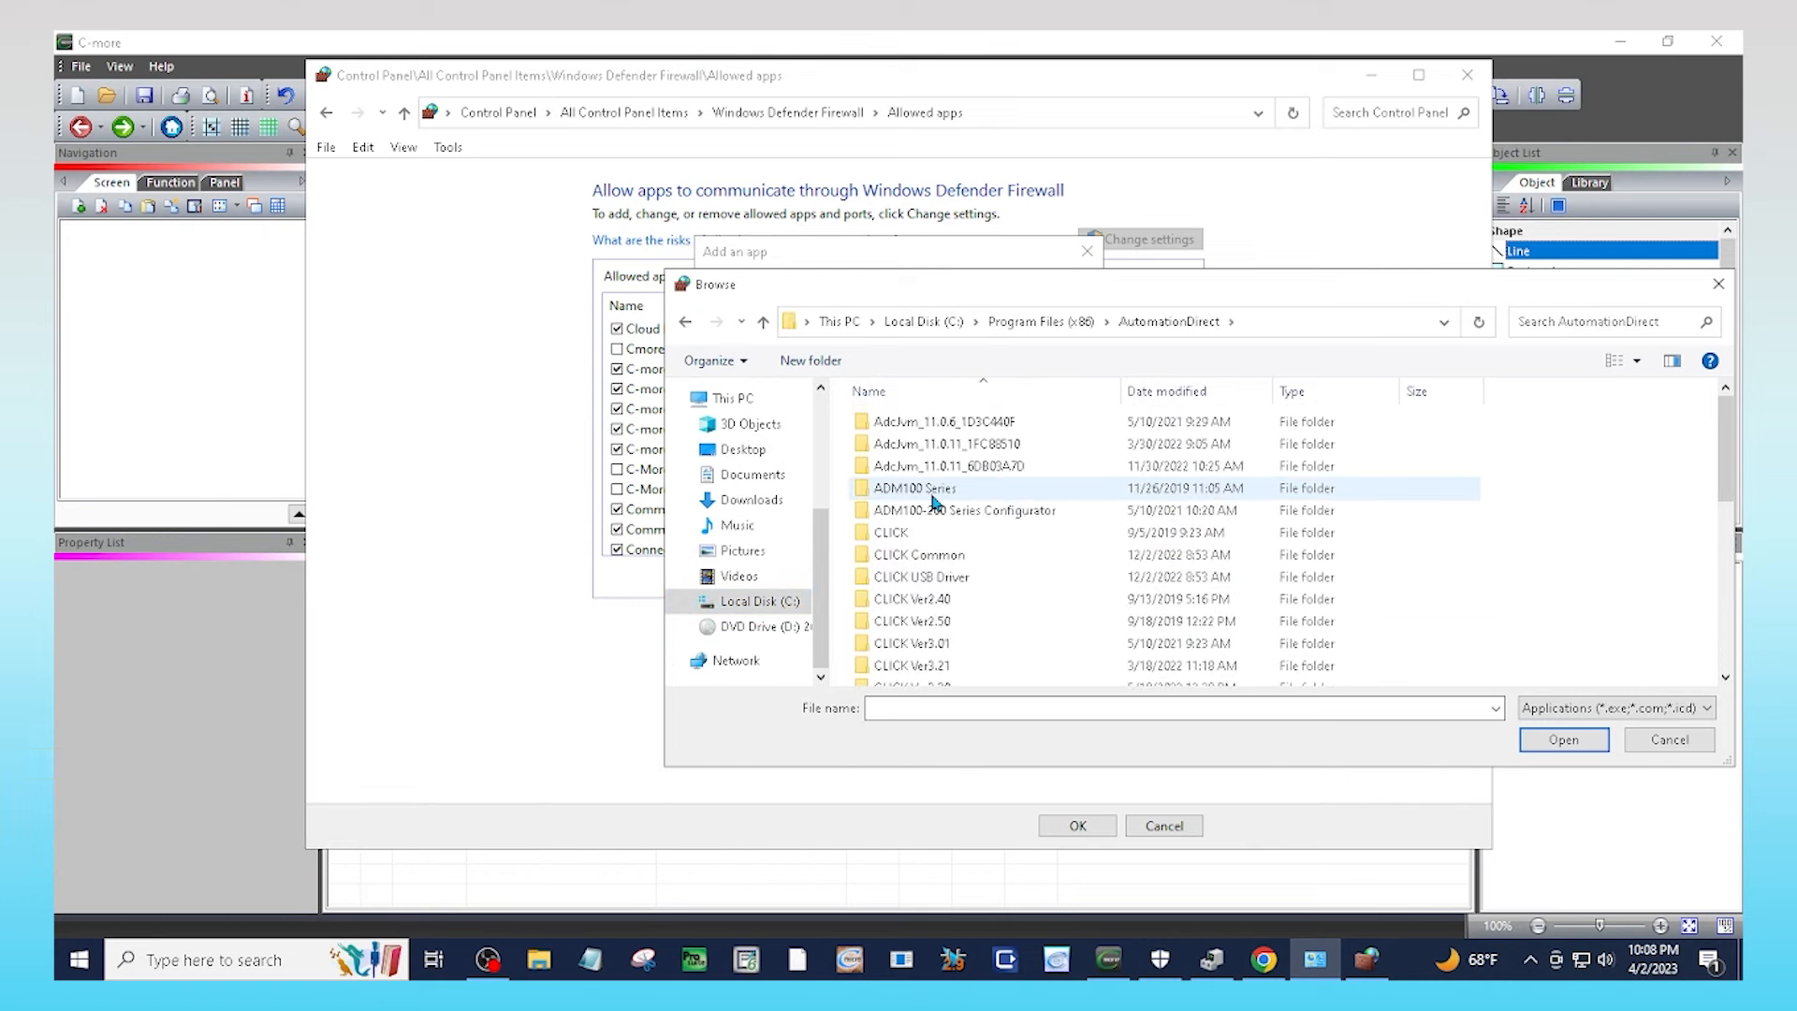
Choose EA-PGM.exe from the C-more_EA9_V6 folder and add it to the allowed apps
scroll(933, 515, "down", 4)
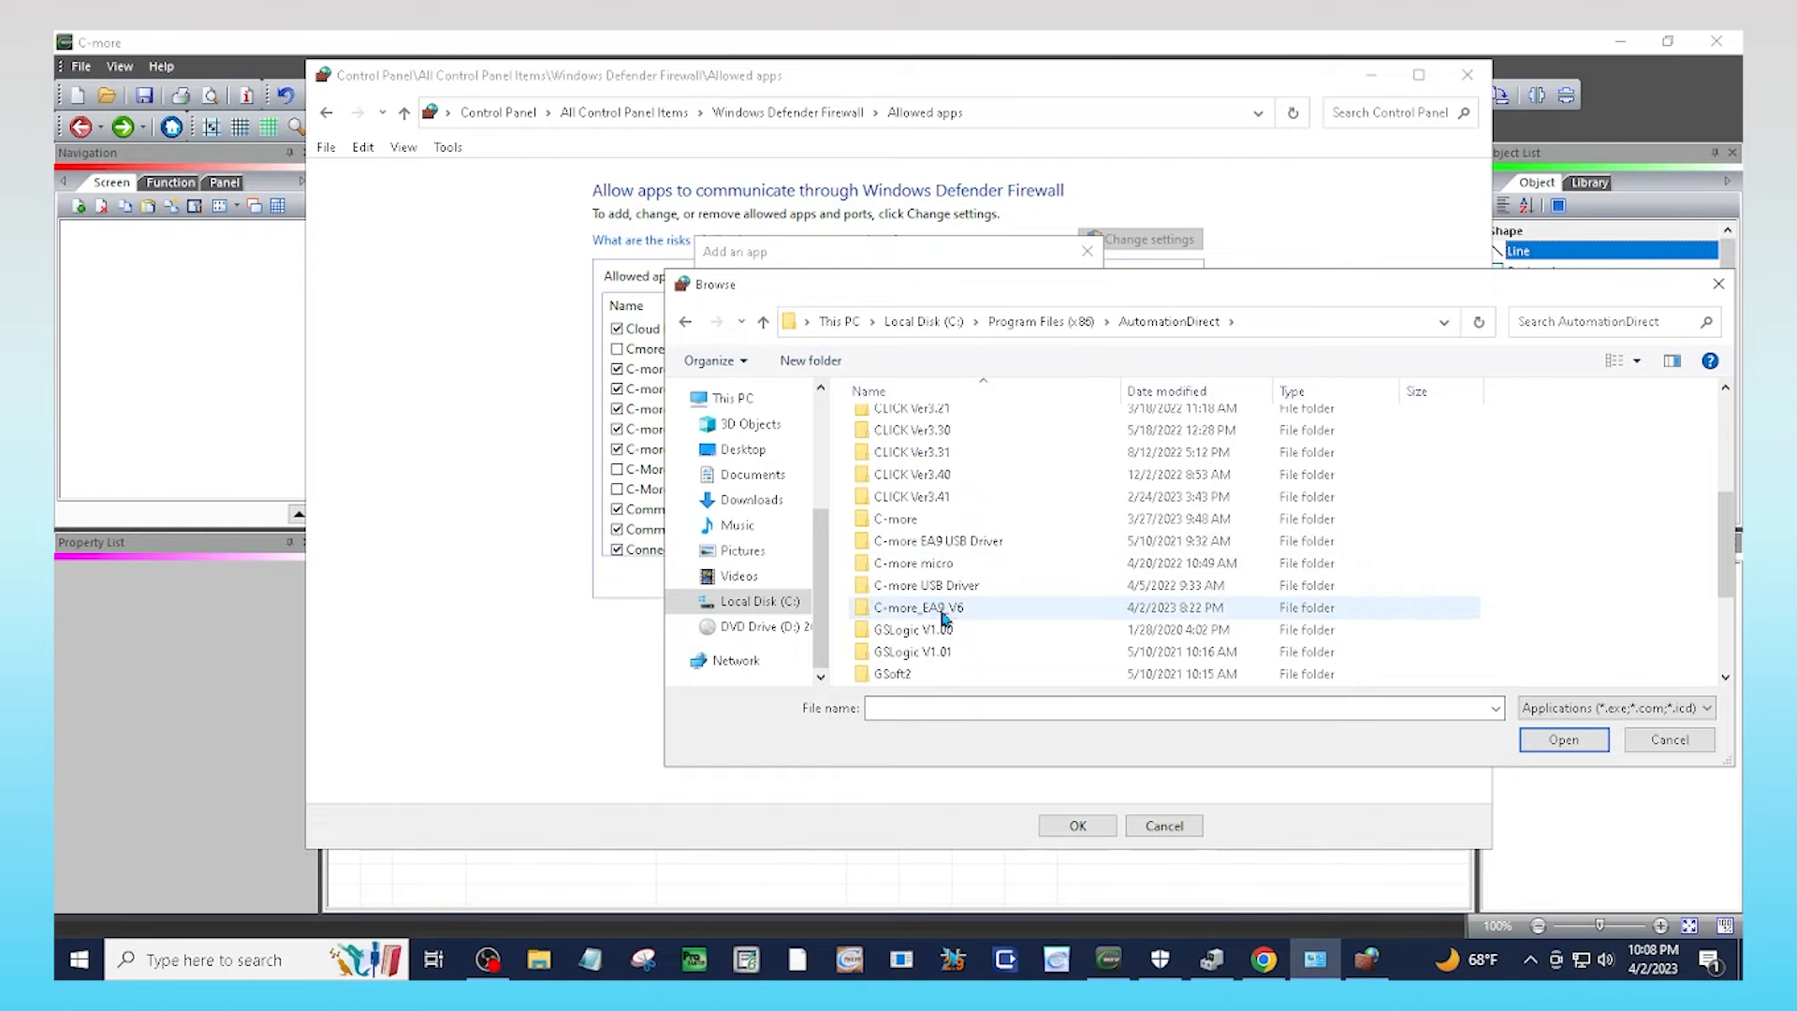
double_click(945, 613)
scroll(926, 599, "down", 2)
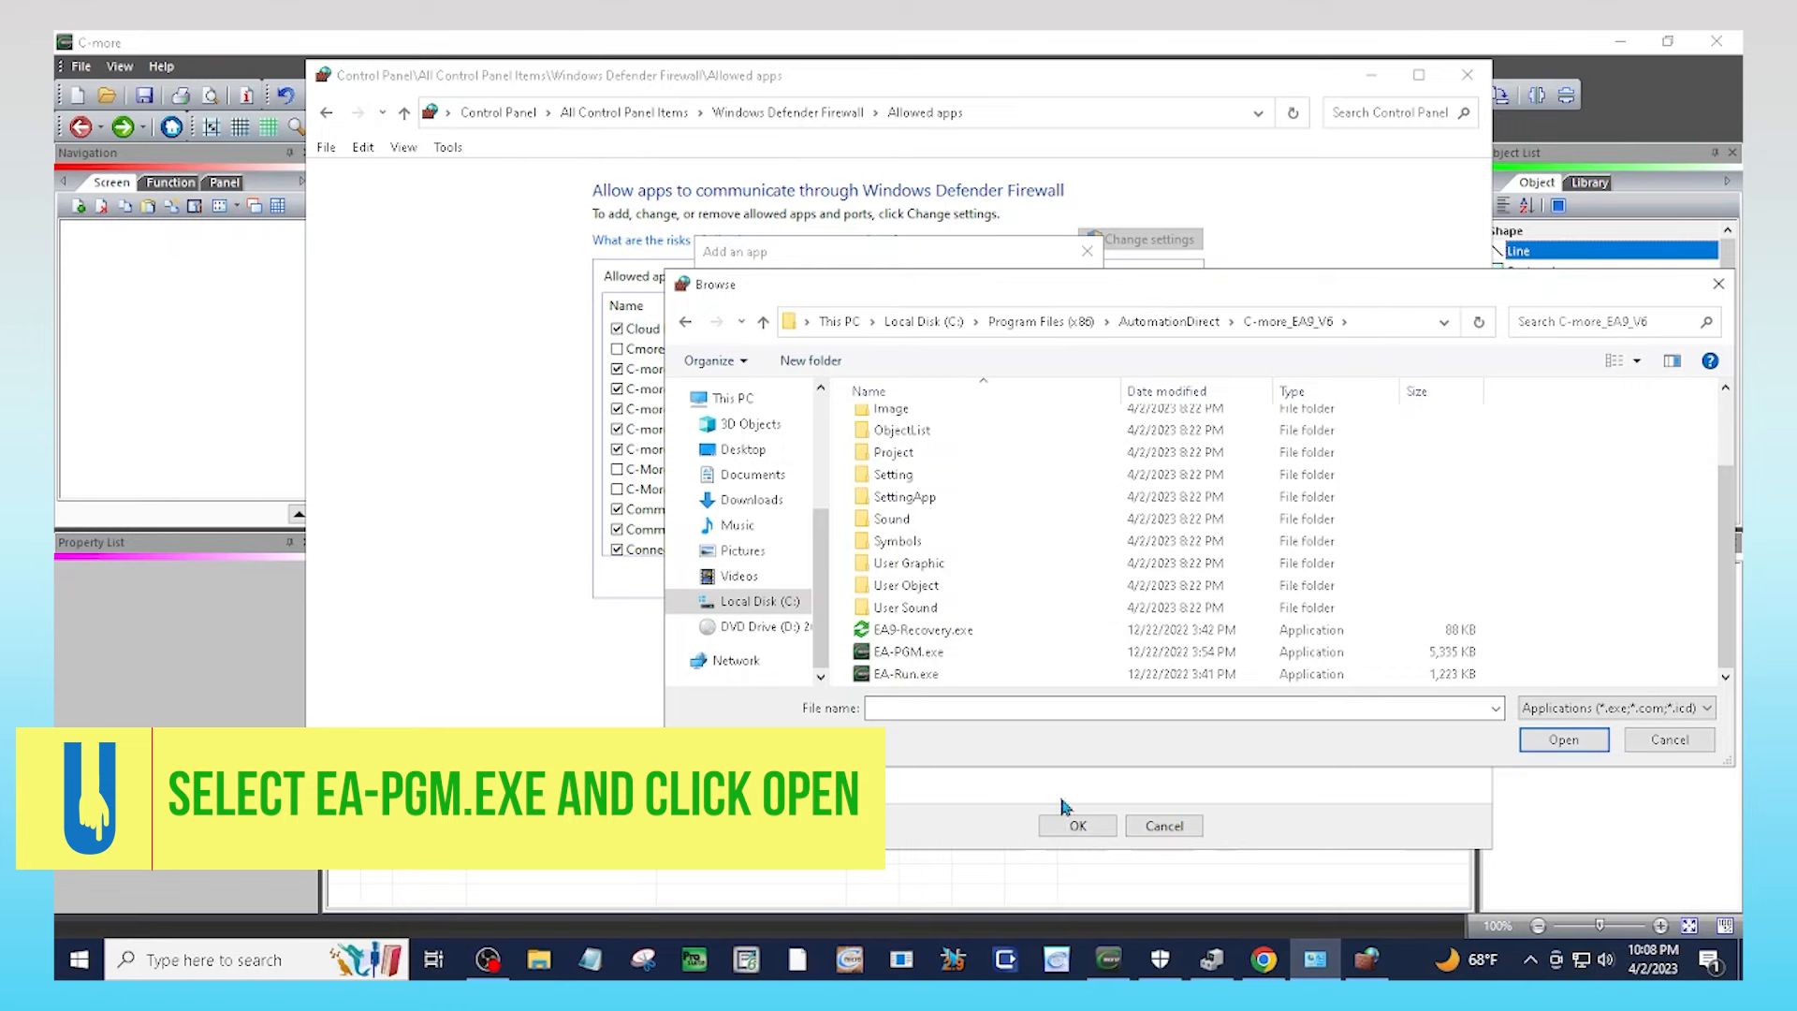
left_click(913, 652)
left_click(1563, 740)
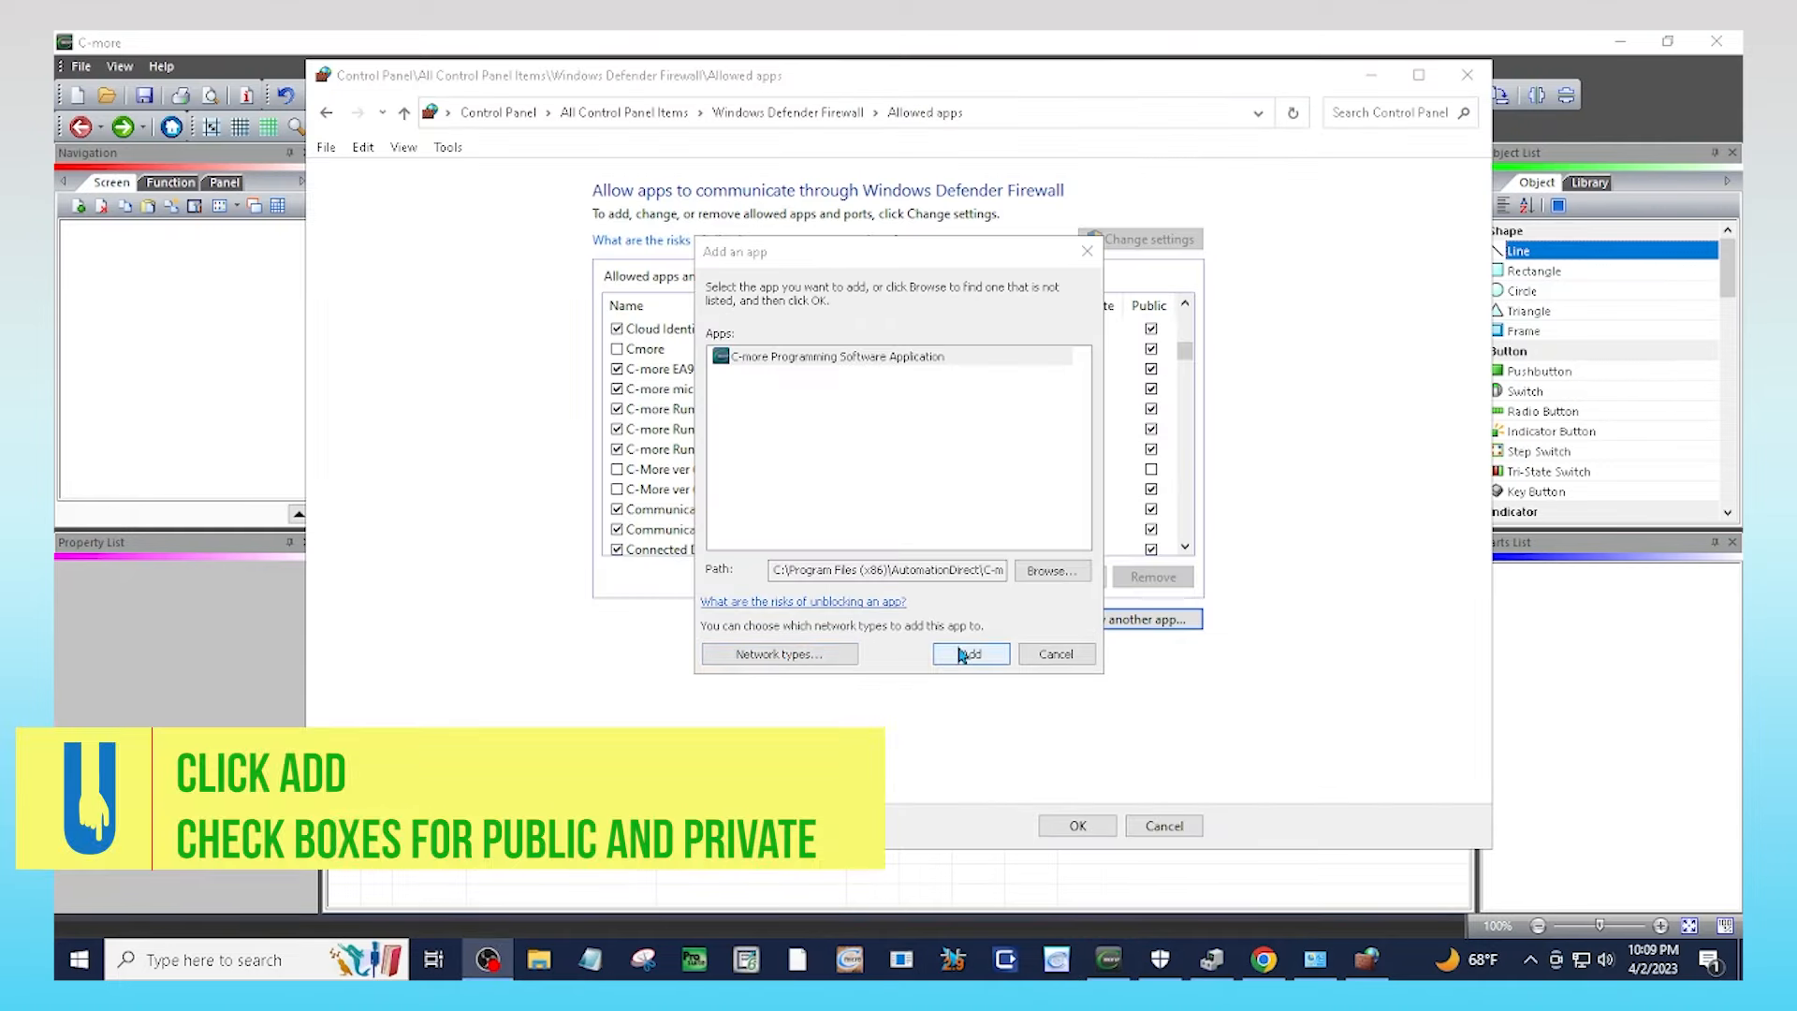
left_click(968, 653)
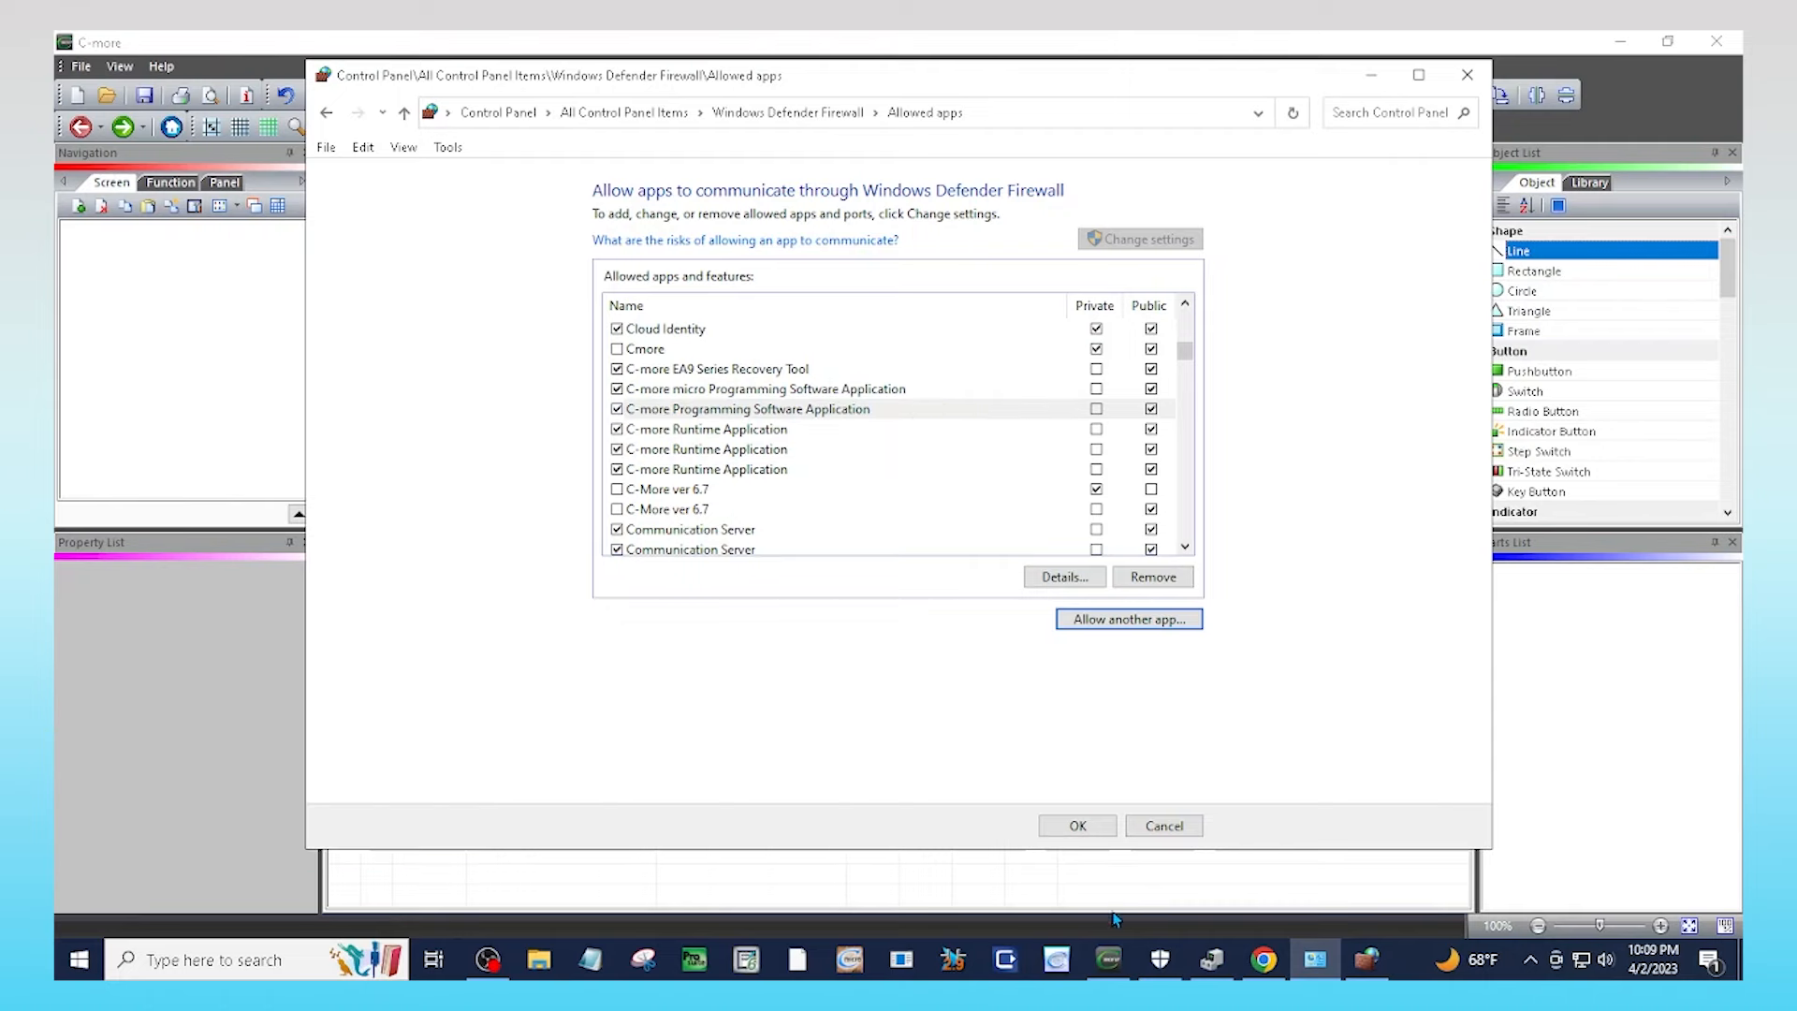
Switch to C-more and reopen the Start a Project dialog at Read From Panel to recheck the panel connection
left_click(1108, 959)
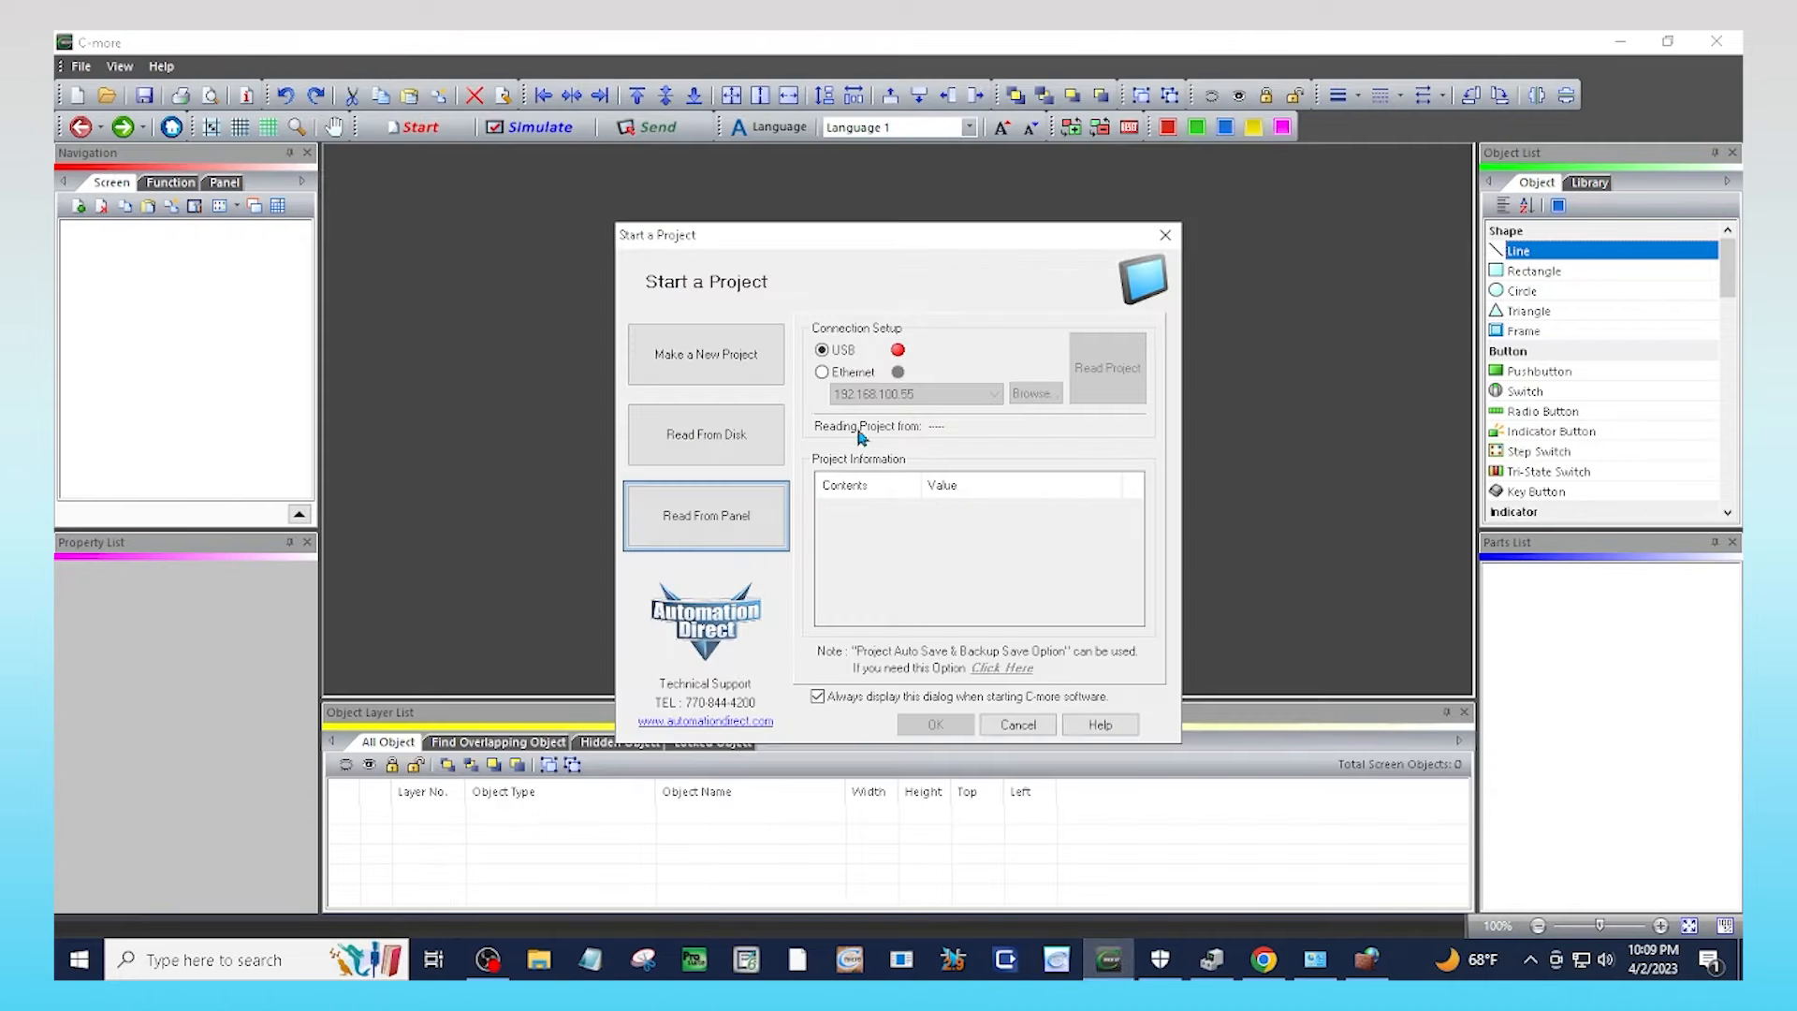
left_click(1166, 235)
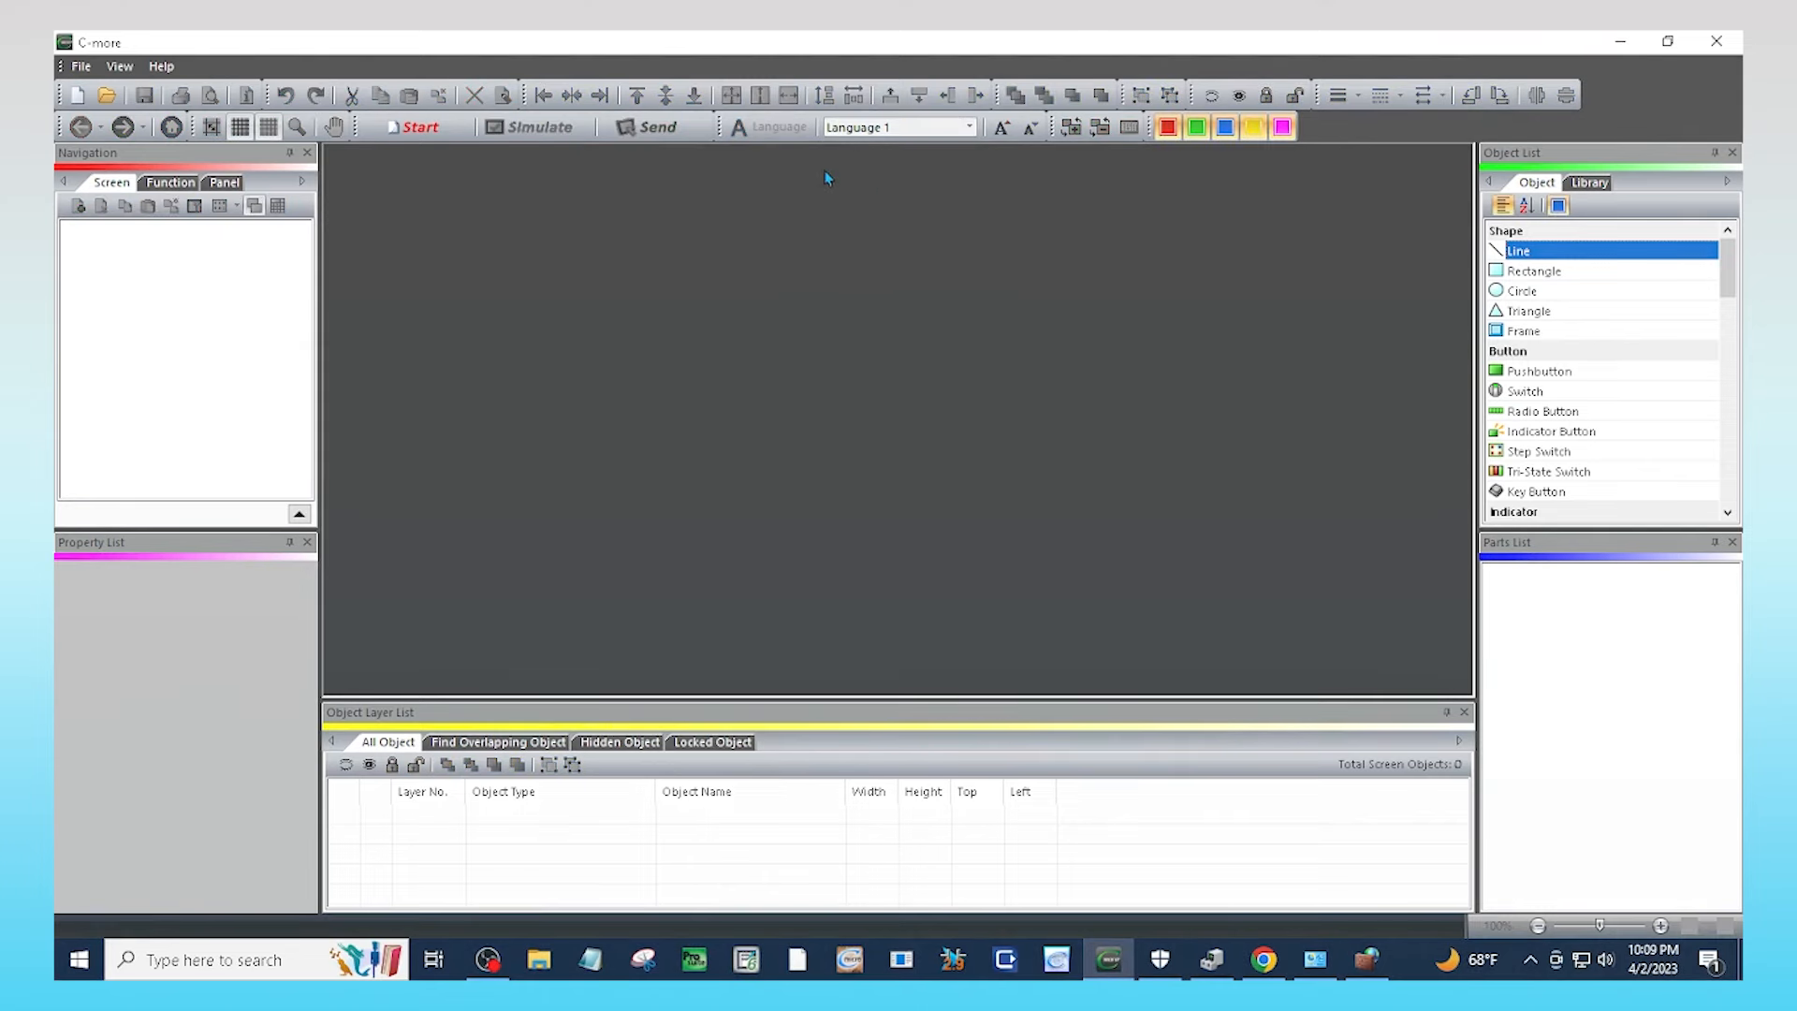
left_click(454, 137)
left_click(718, 513)
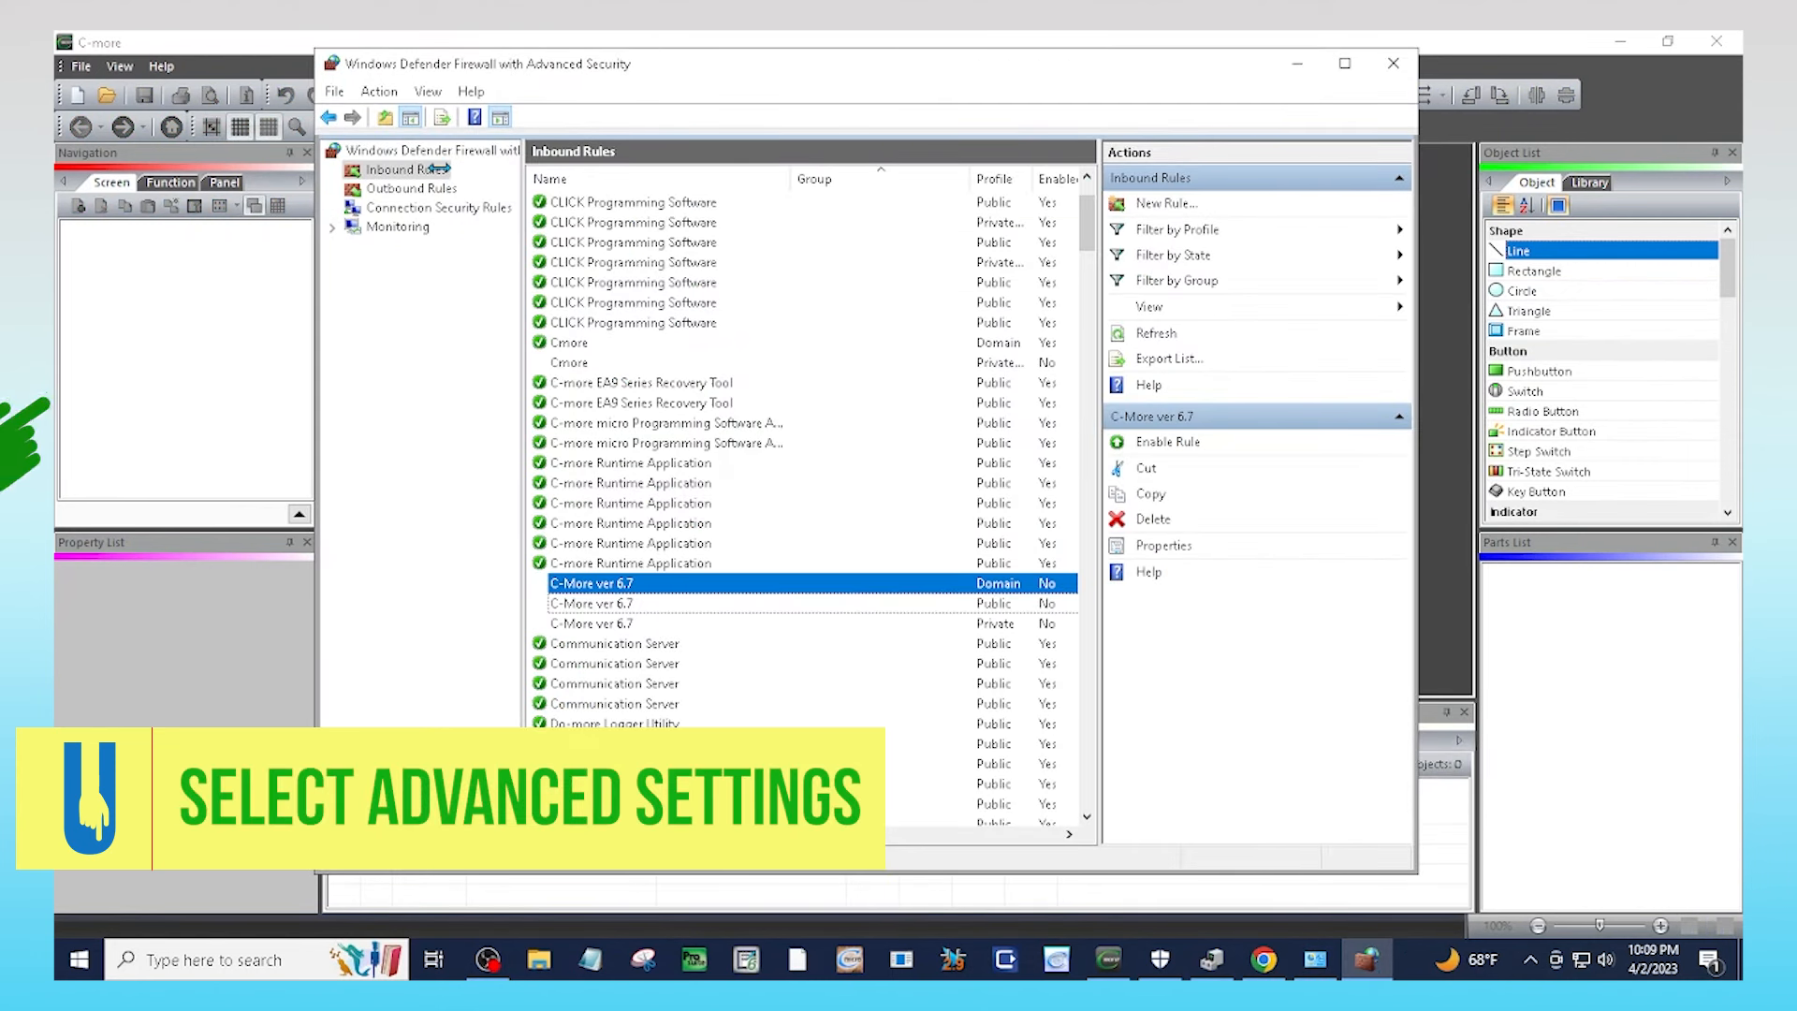
In Windows Defender Firewall with Advanced Security, enable the Domain, Public and Private inbound rules for C-More ver 6.7
left_click(446, 172)
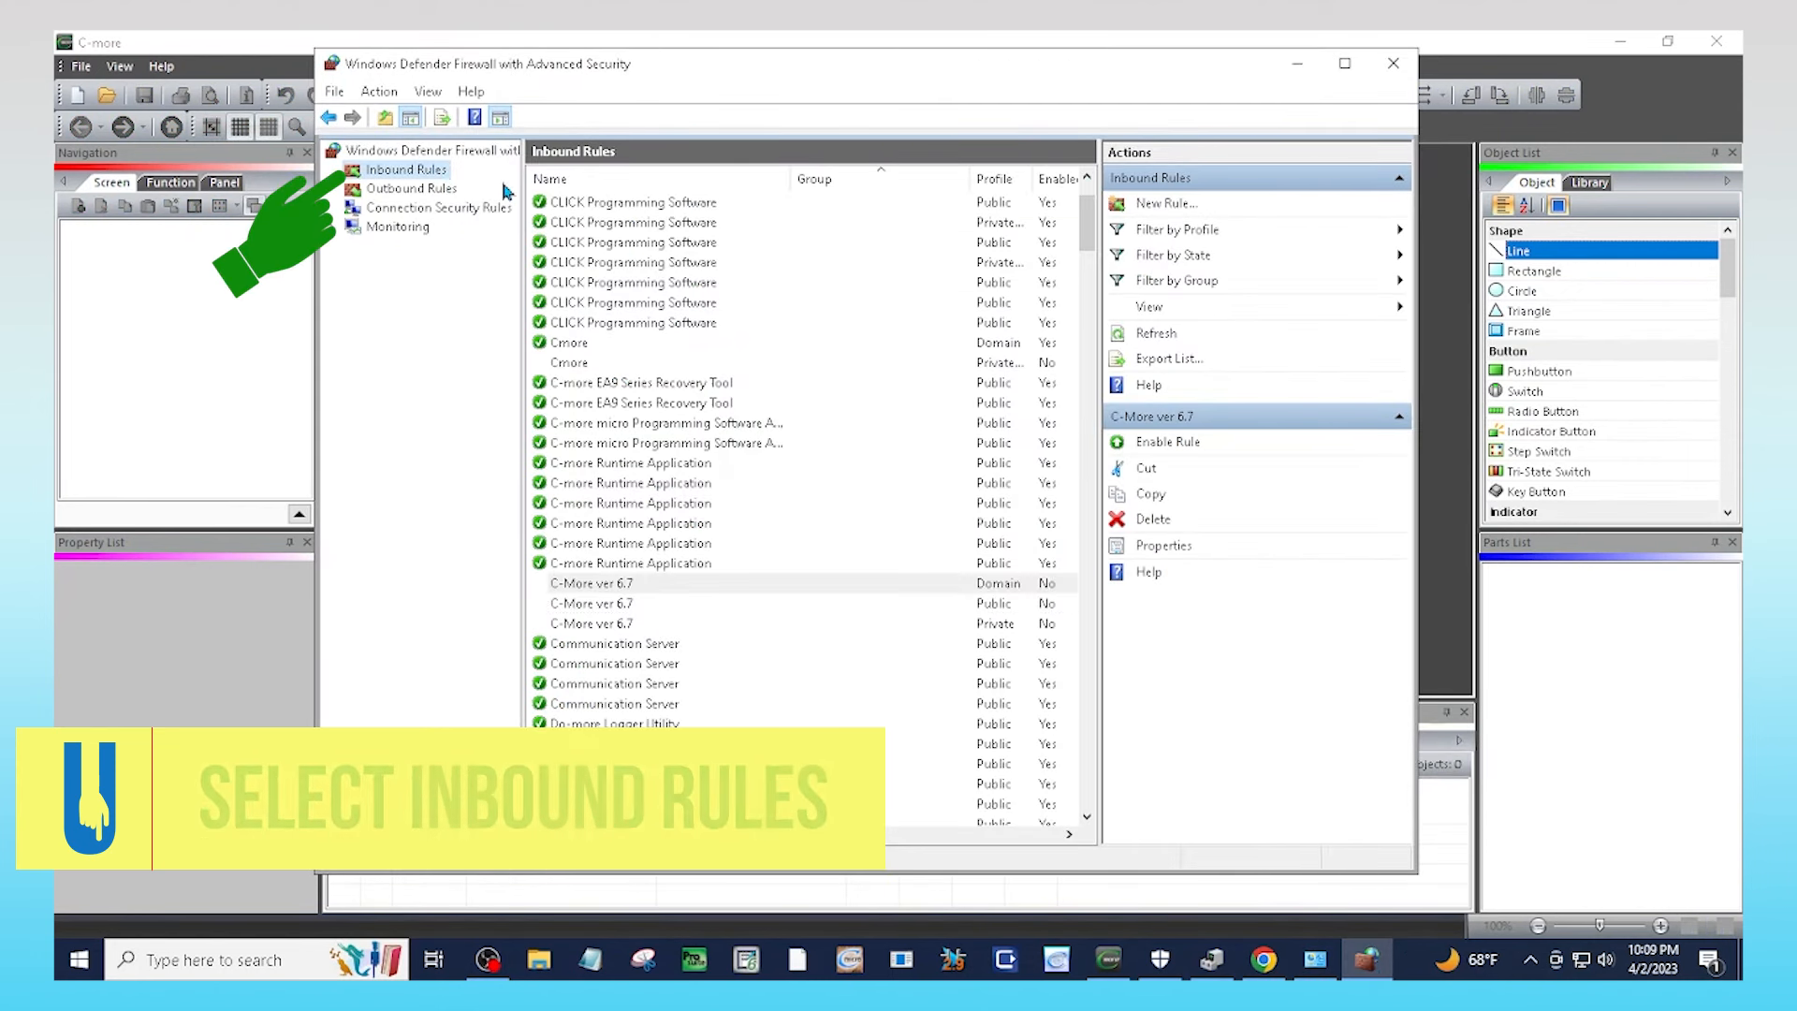
left_click(651, 586)
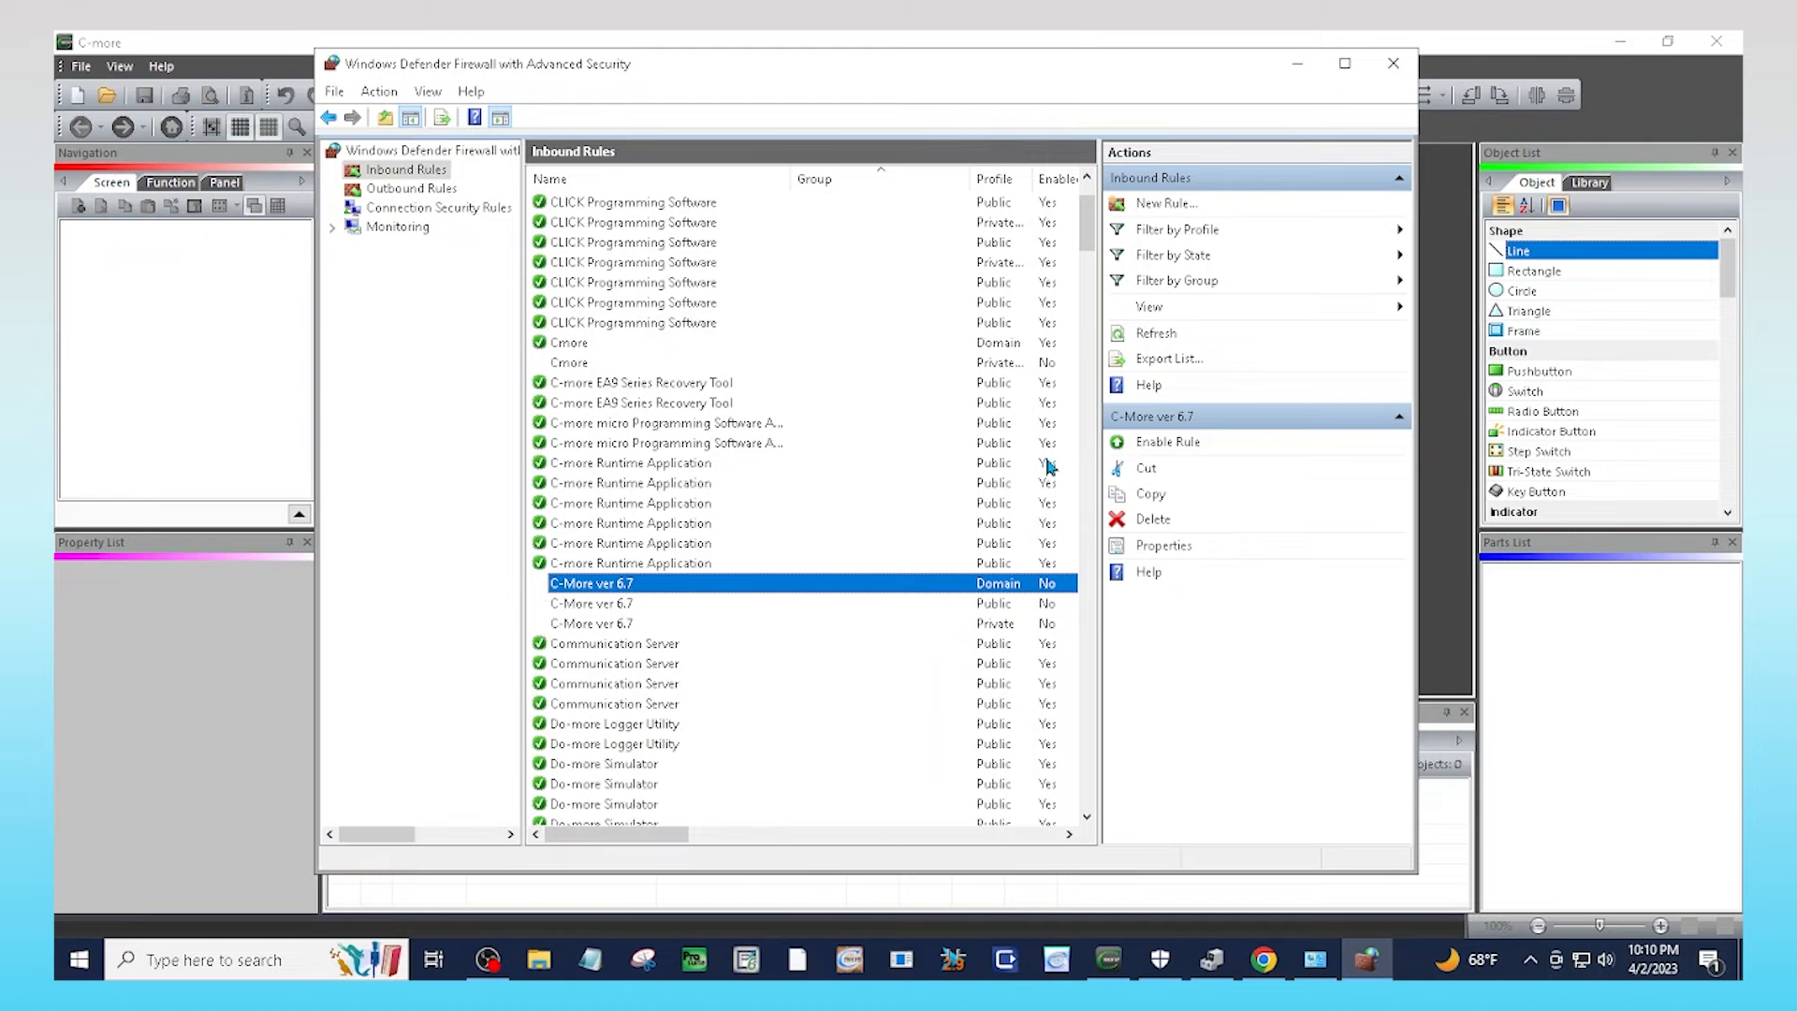
left_click(1160, 441)
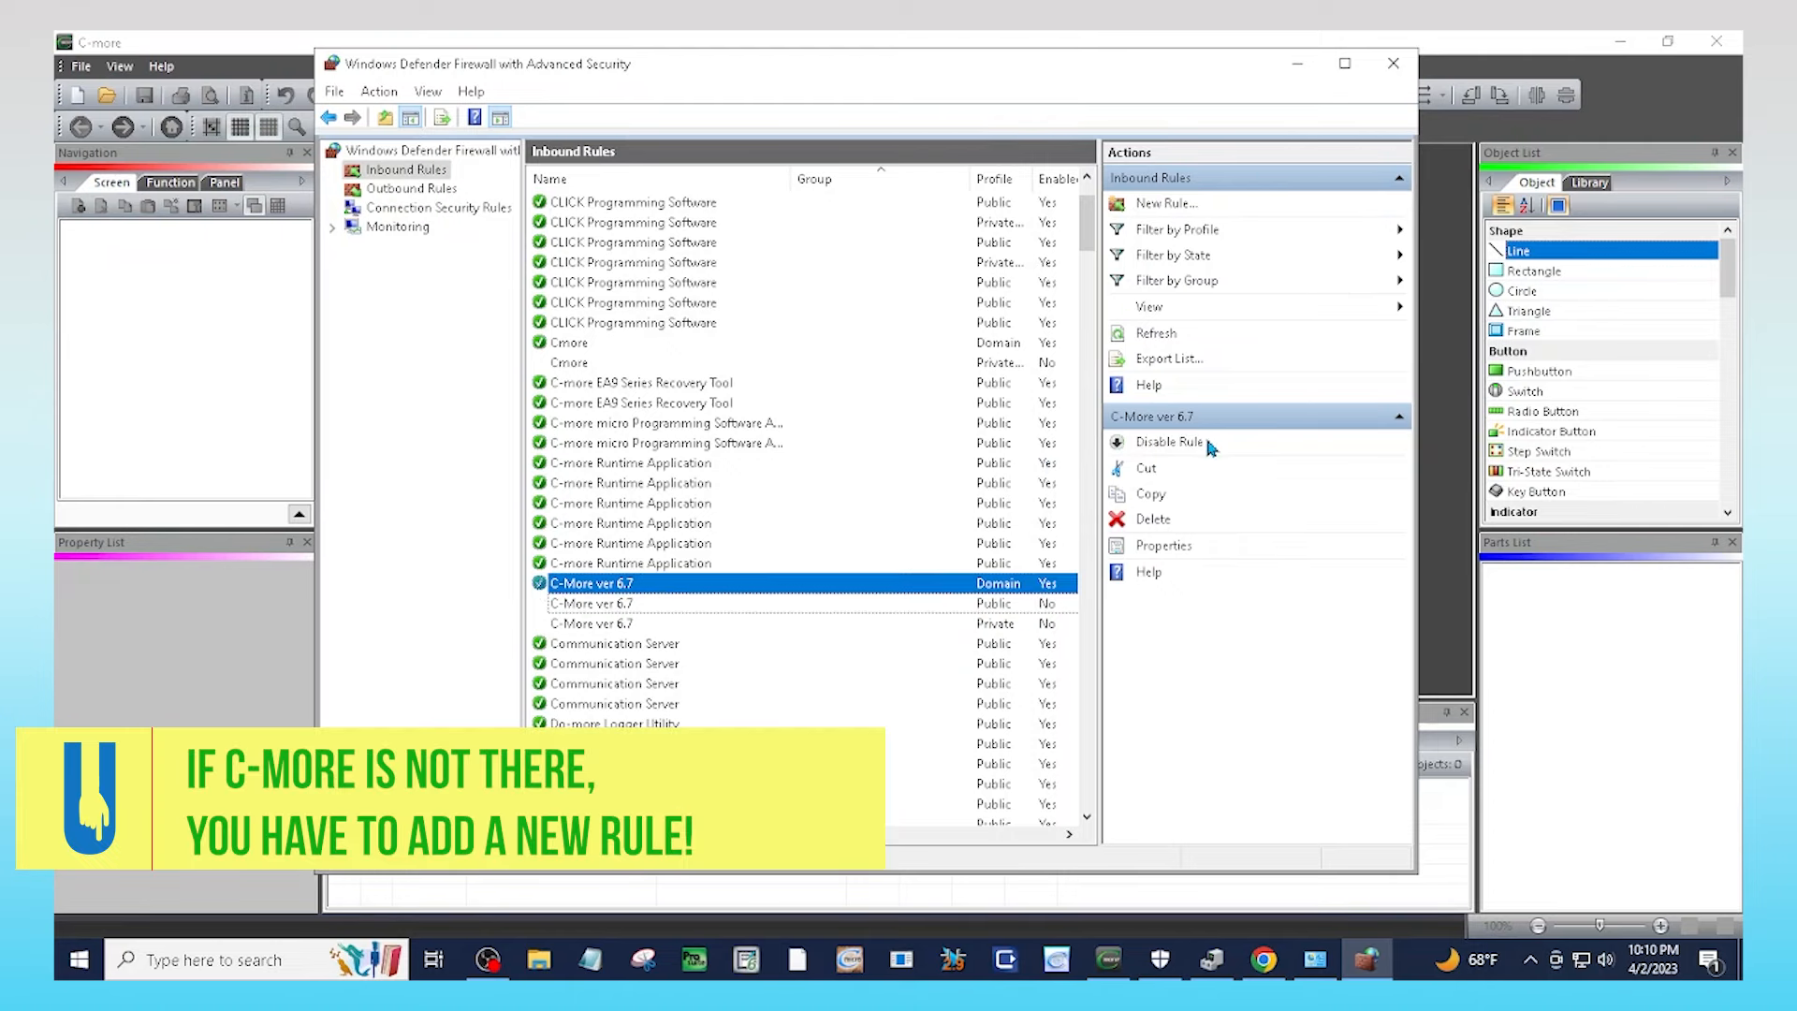
left_click(603, 604)
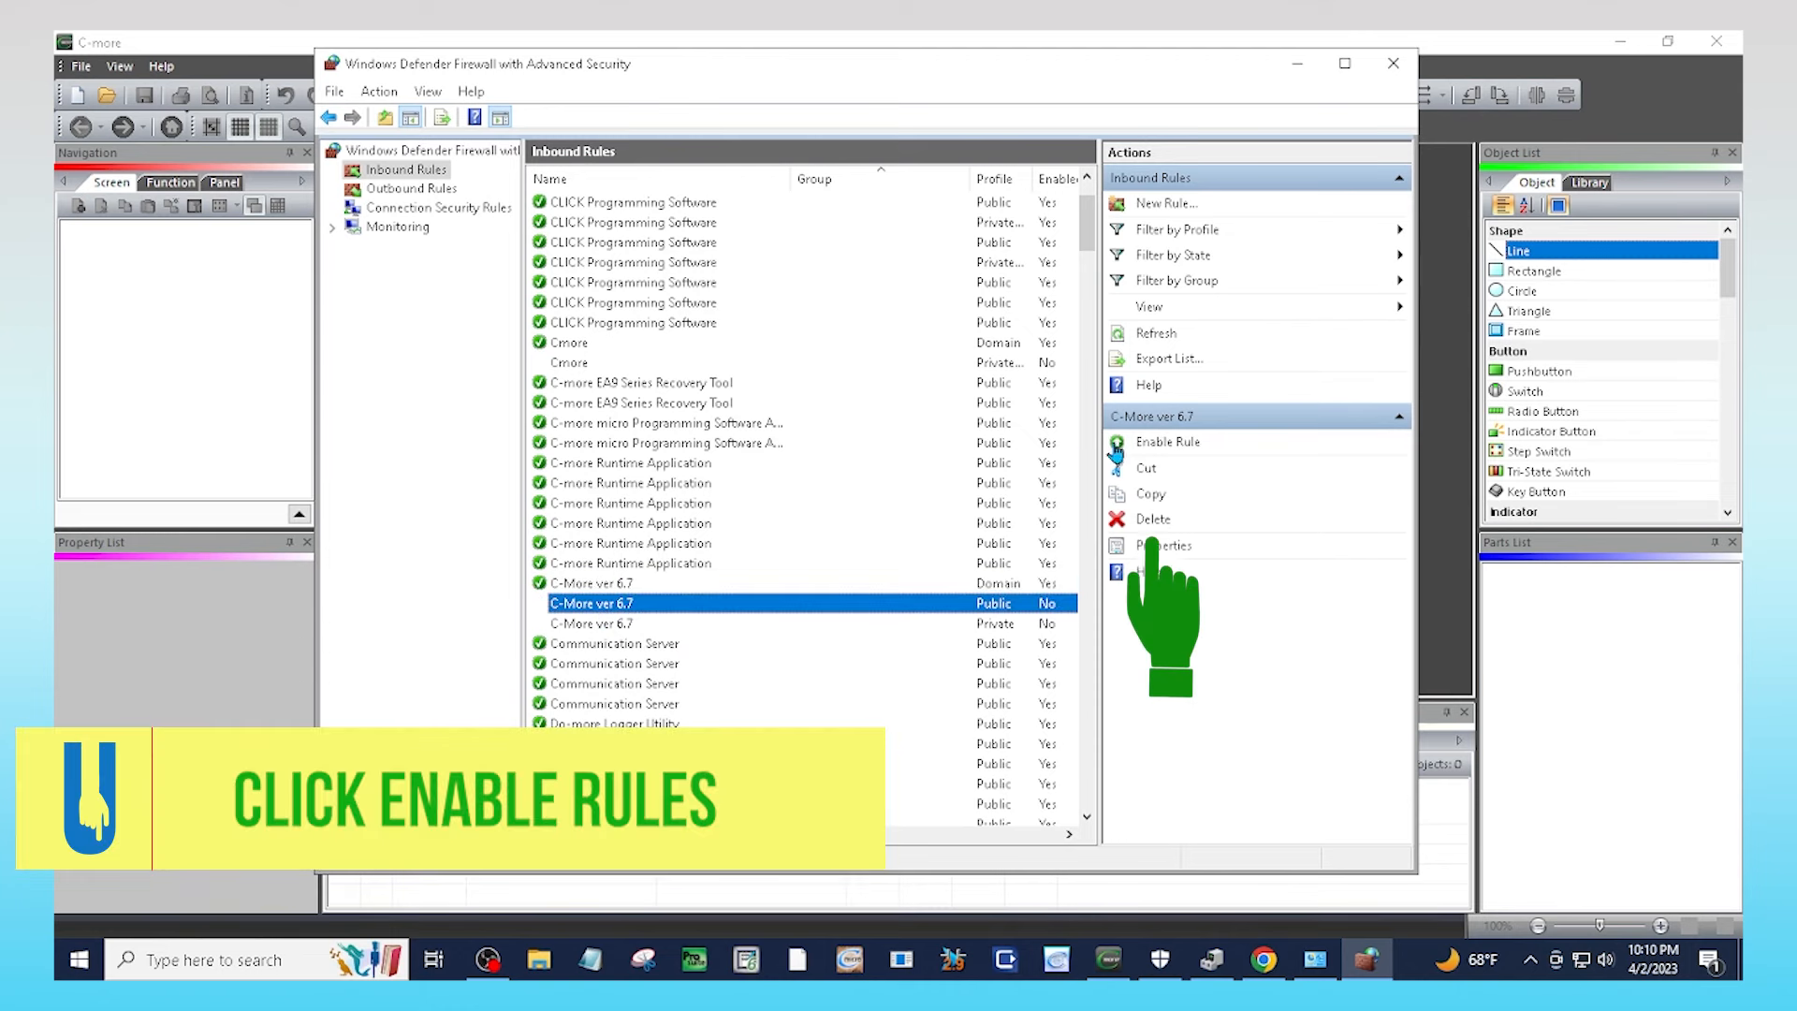
left_click(1175, 447)
left_click(619, 624)
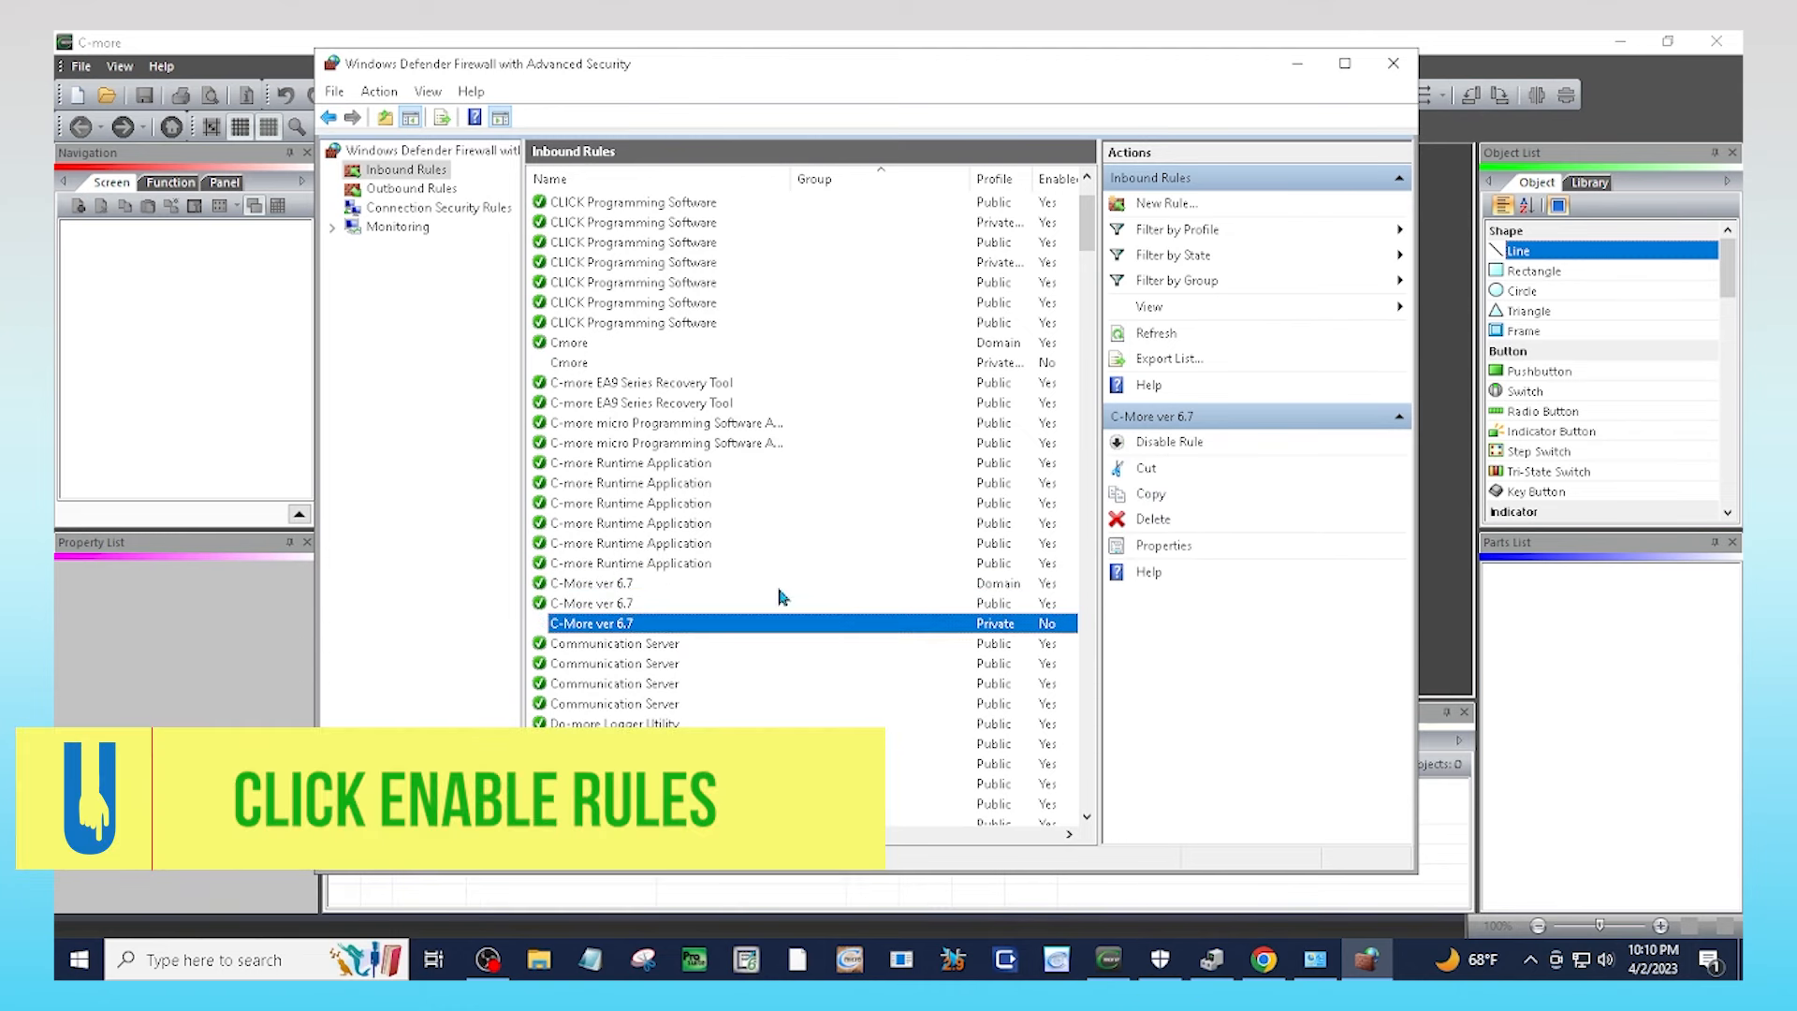
left_click(1196, 446)
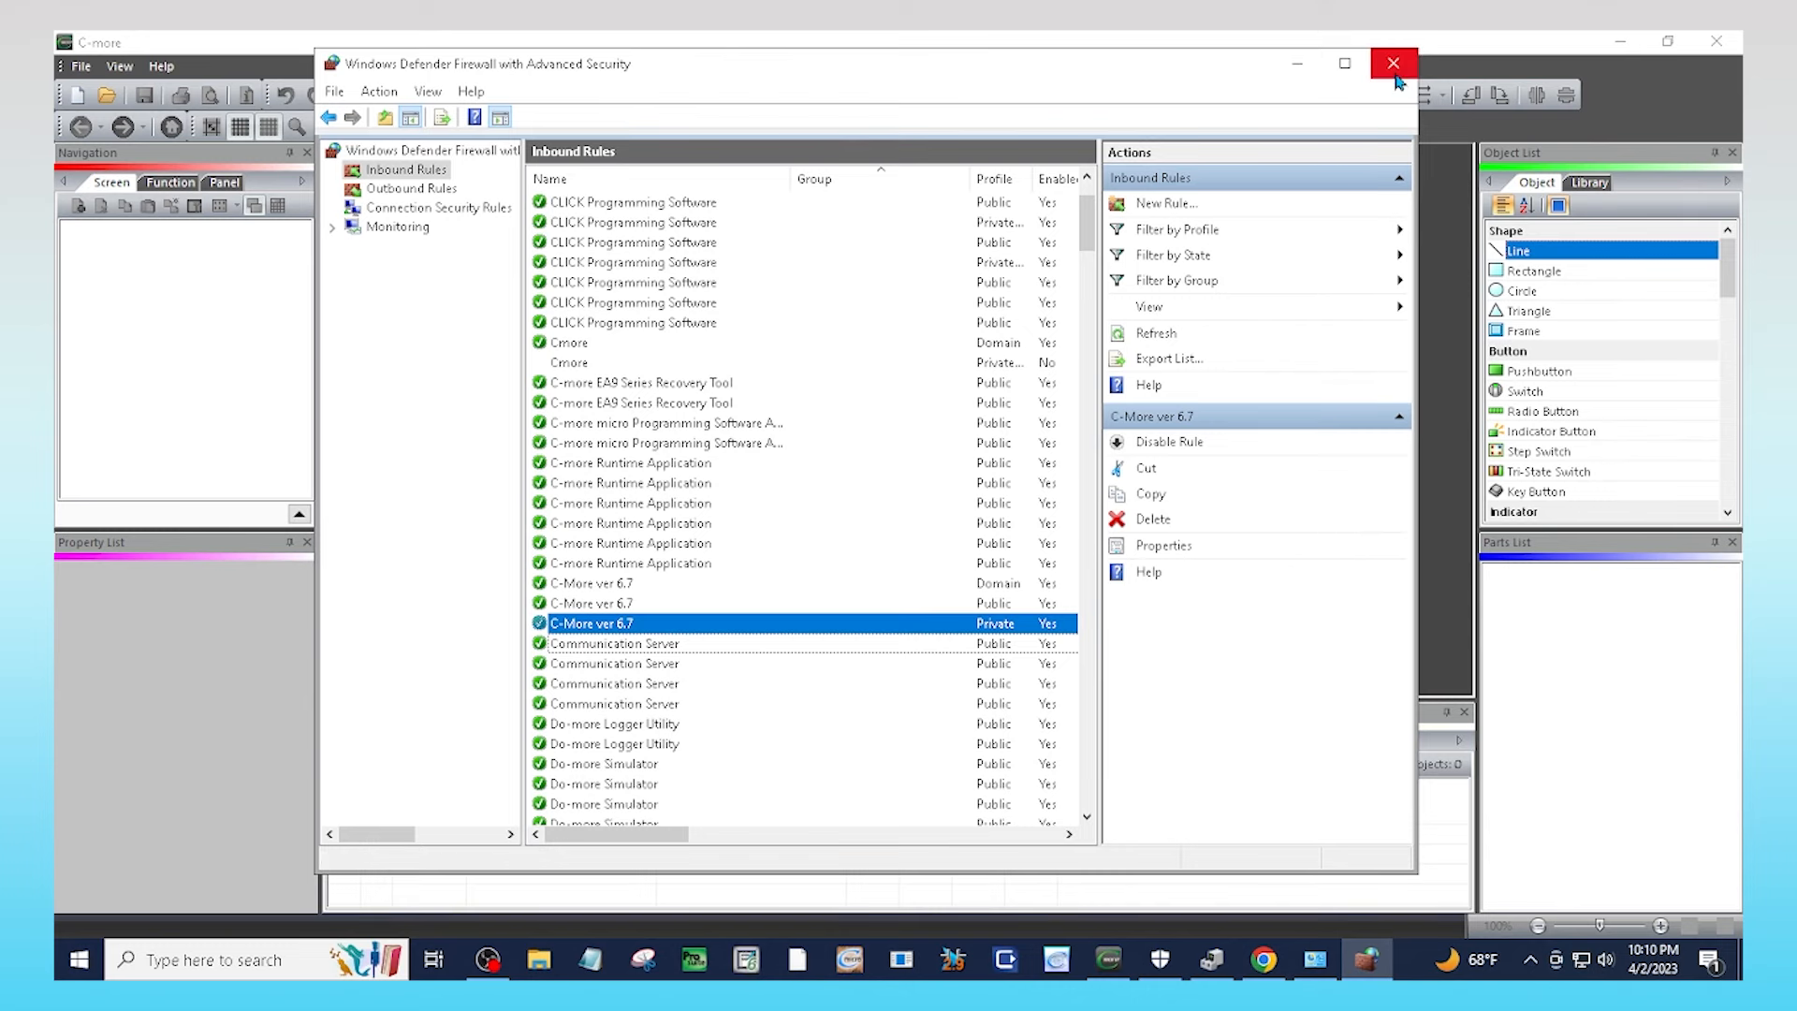
left_click(1306, 74)
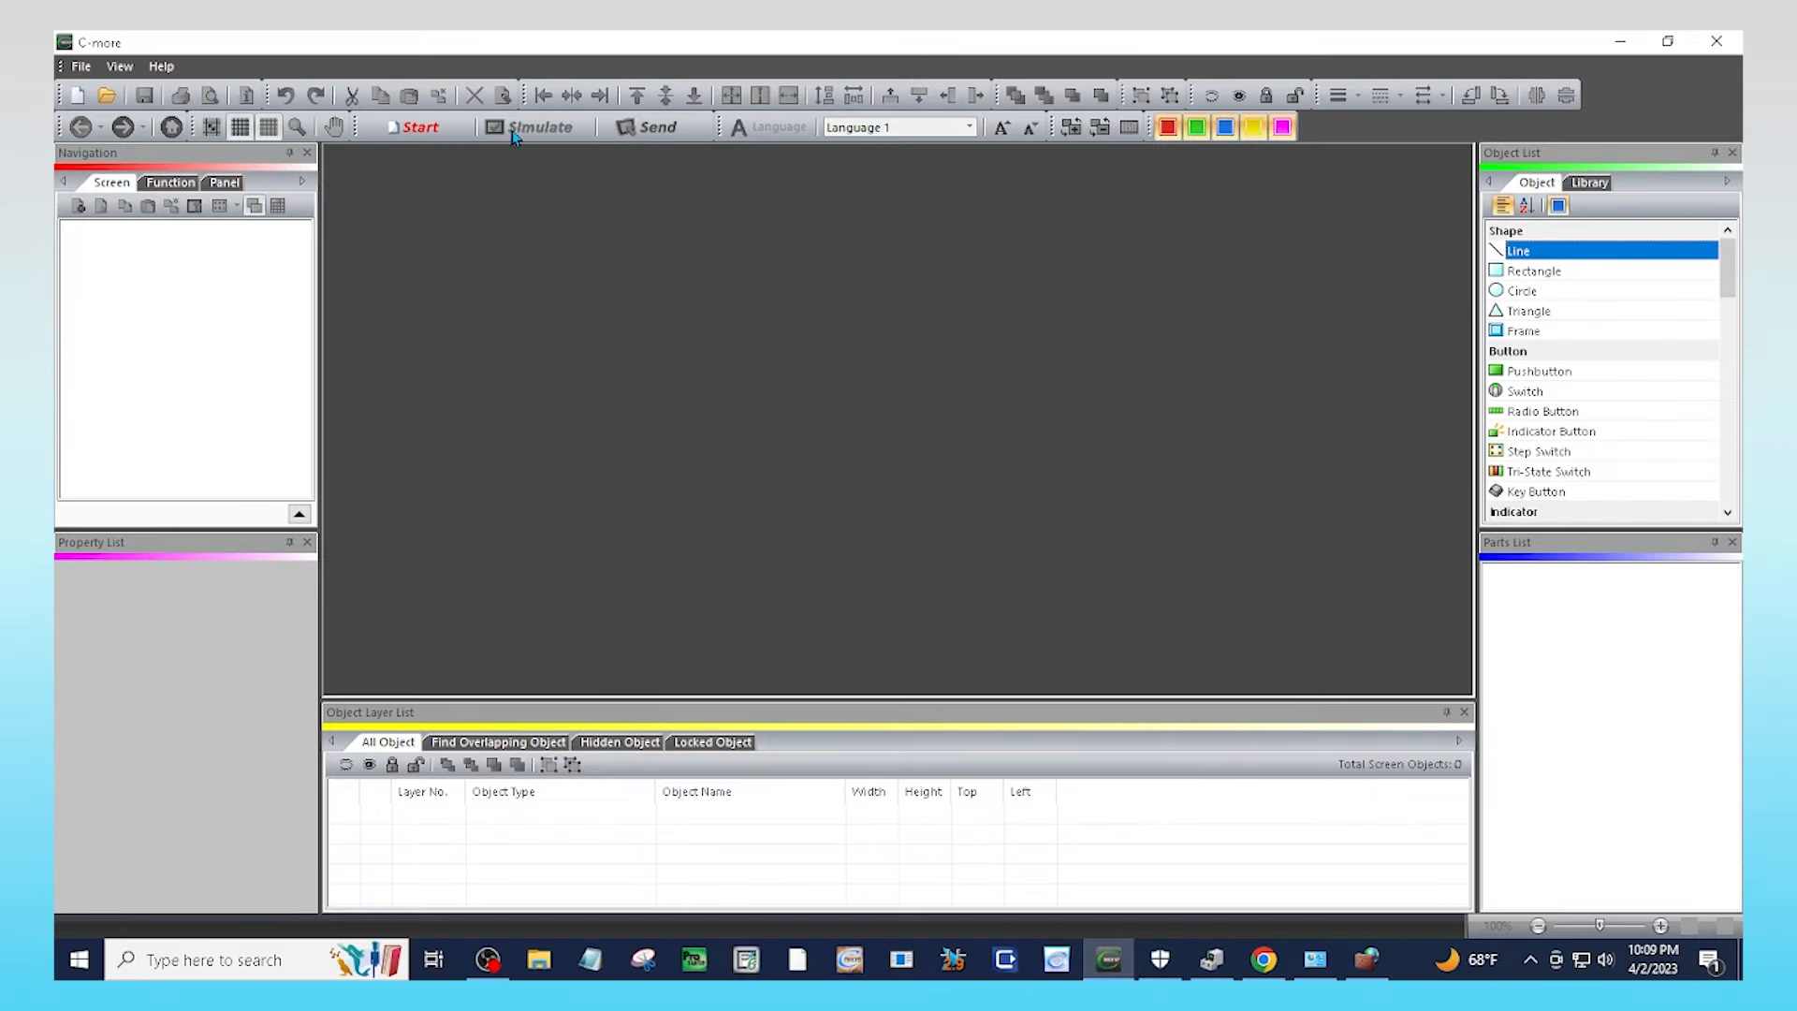
Start a project in C-more using Read From Panel and check the USB connection status
left_click(452, 136)
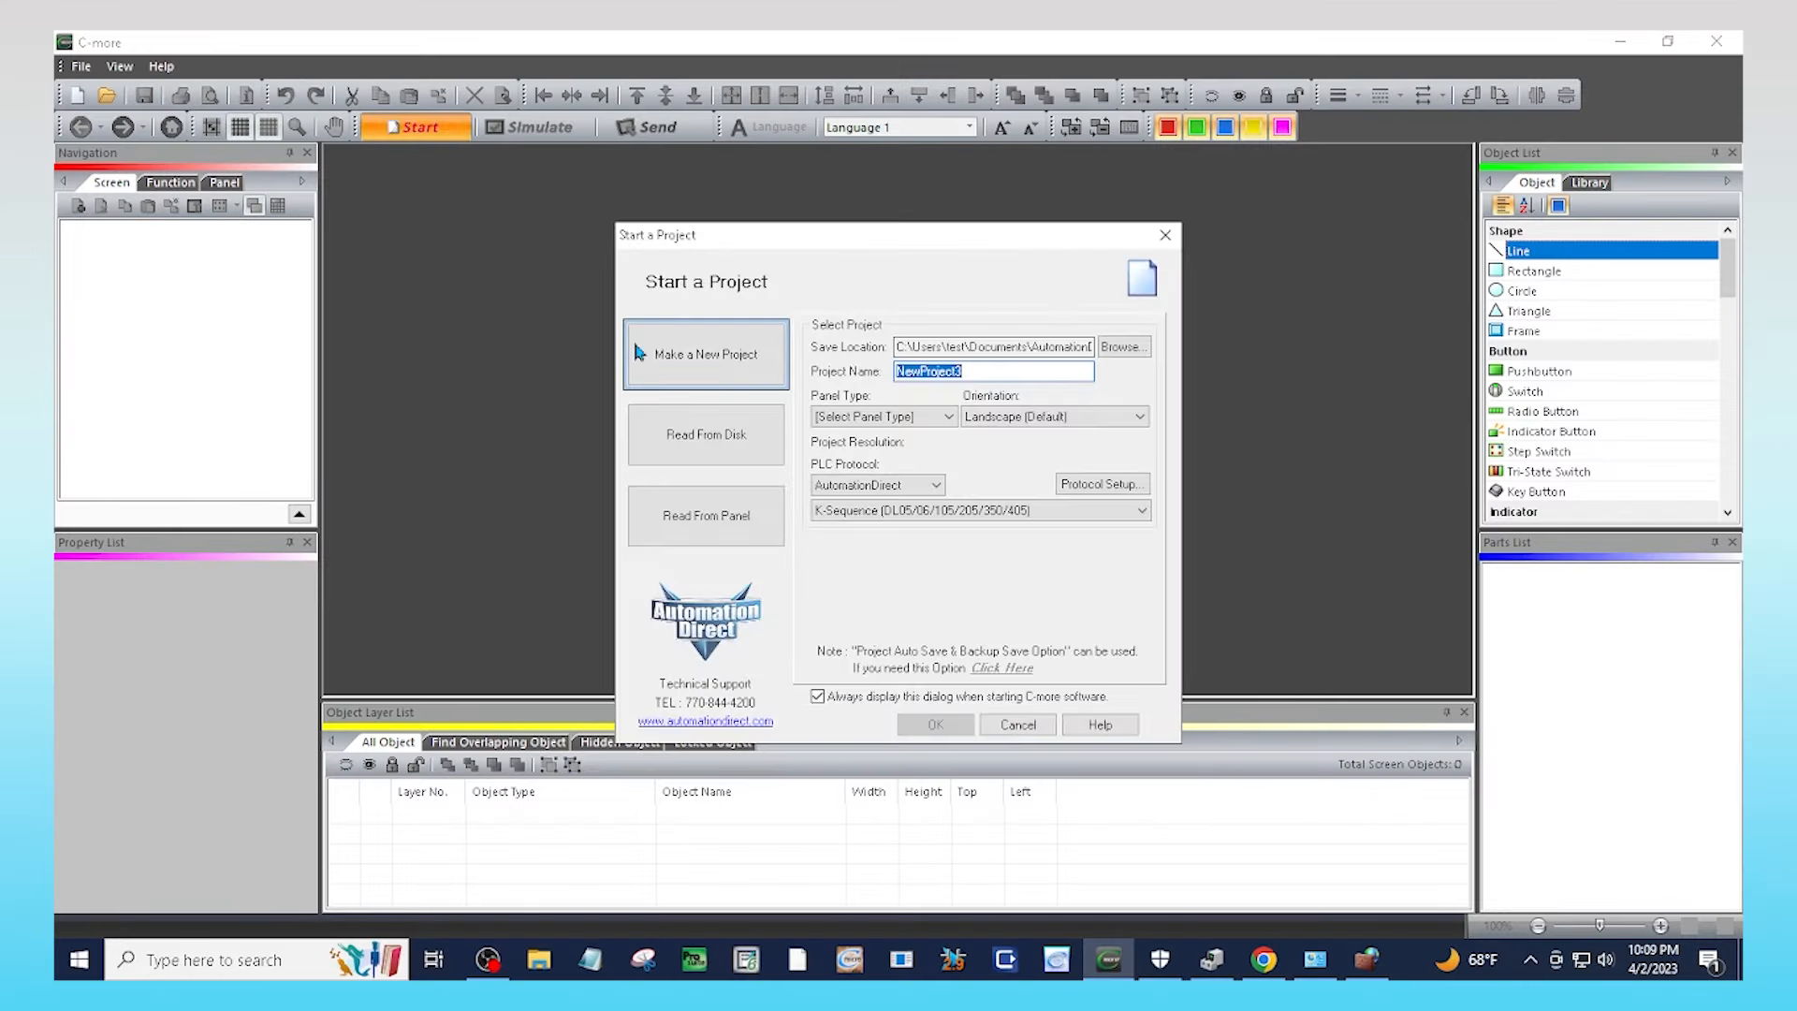
left_click(728, 513)
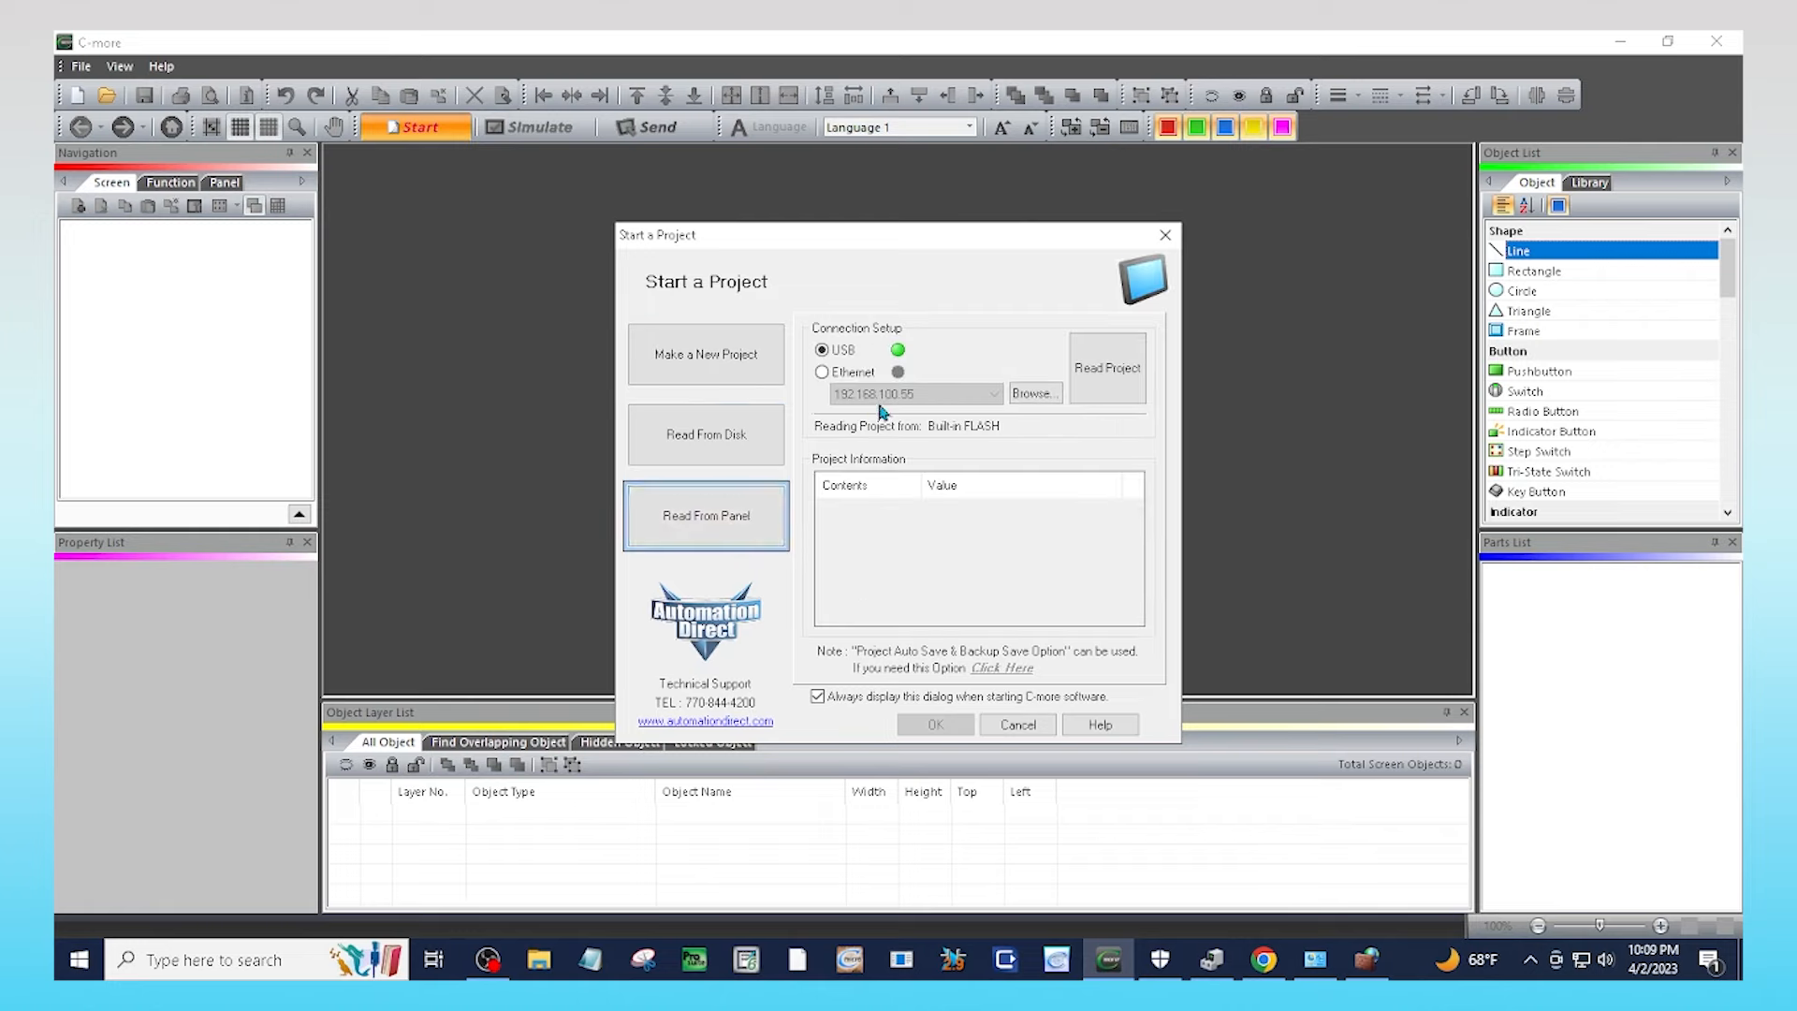
key("ctrl")
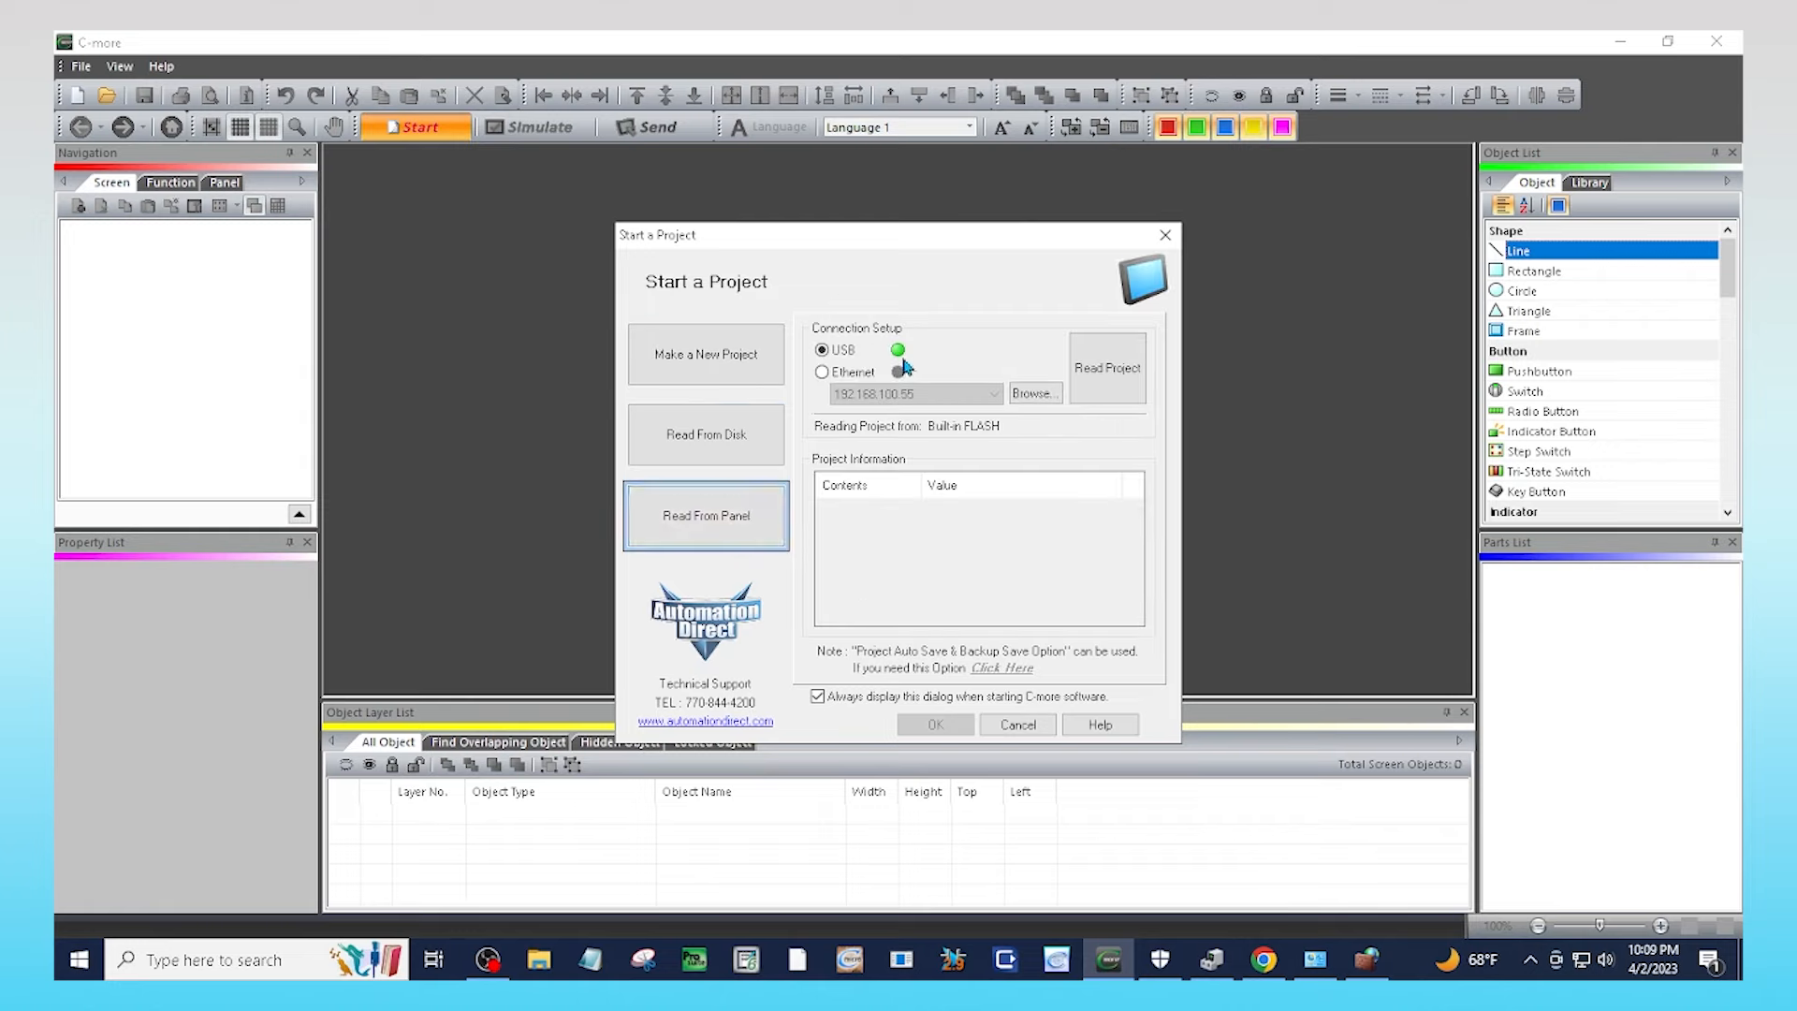